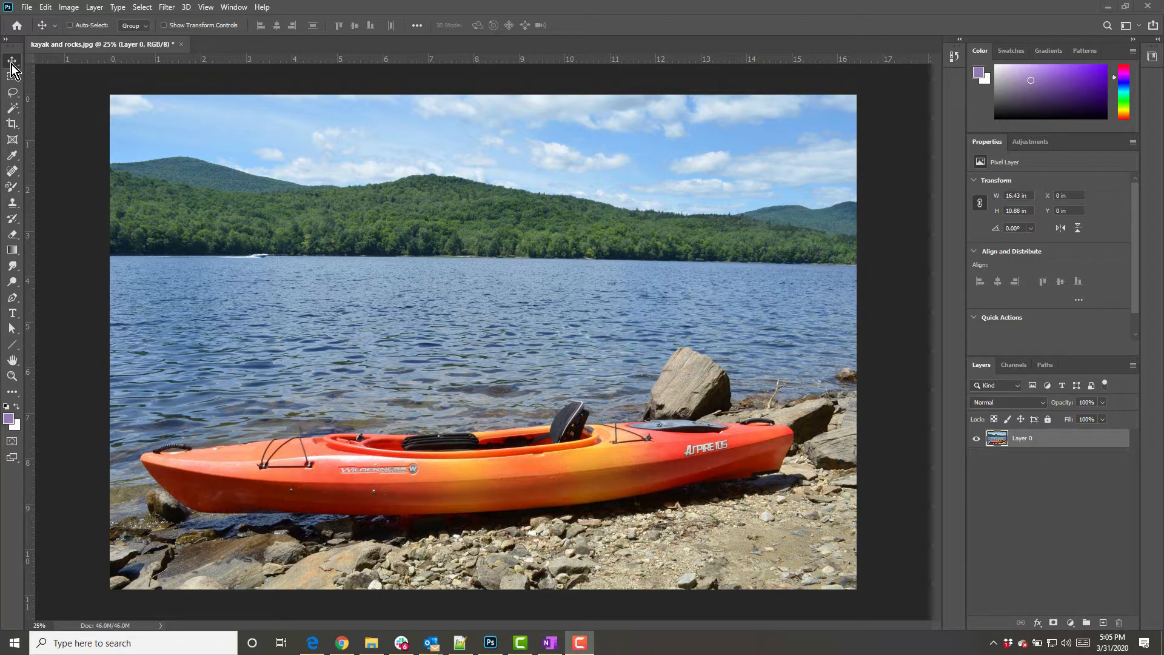
Select the kayak with the Object Selection tool by drawing a rectangle around it
{"action": "left_click", "coordinate": [13, 113]}
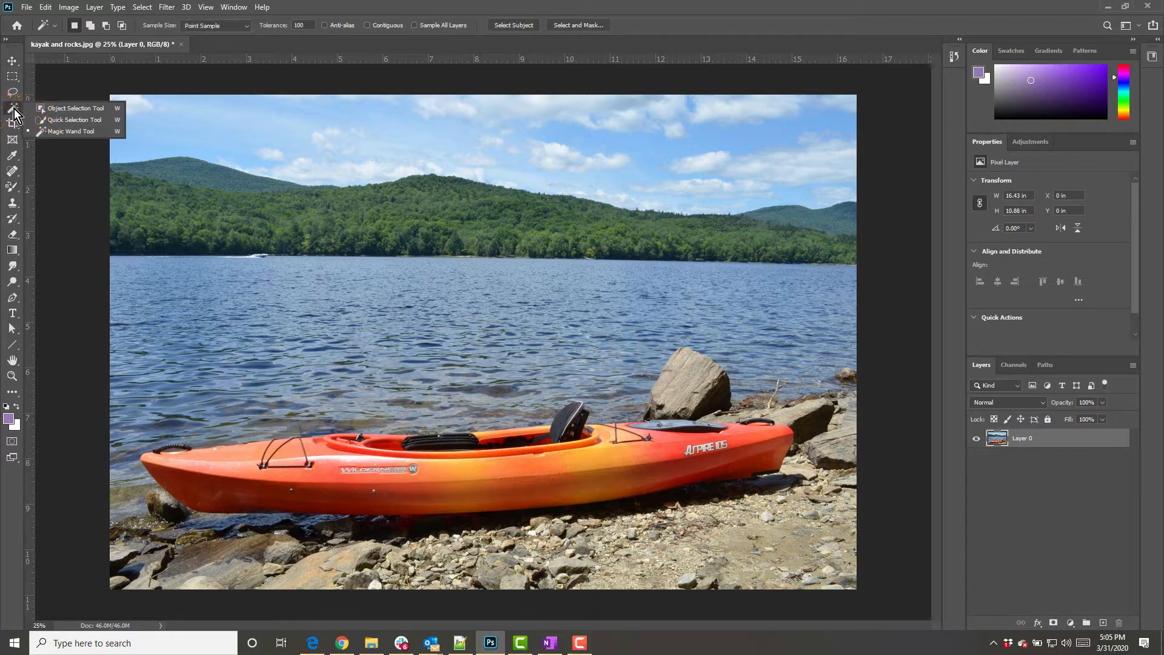
{"action": "left_click", "coordinate": [74, 111]}
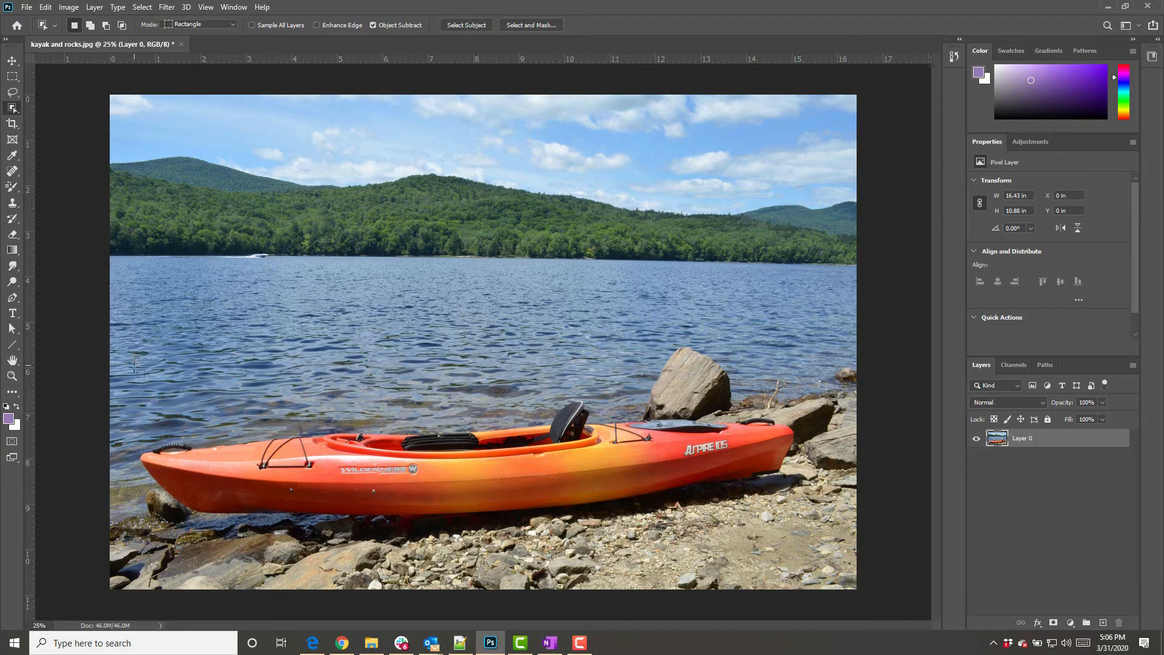
{"action": "left_click_drag", "start_coordinate": [135, 367], "coordinate": [803, 530]}
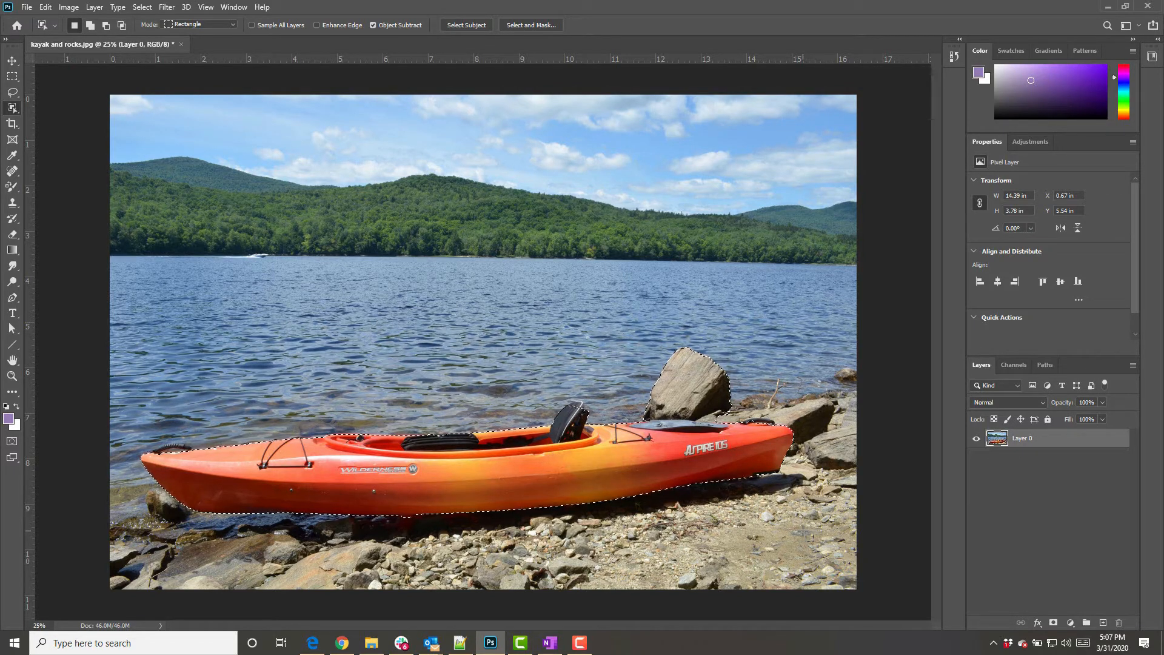
Deselect, switch the Object Selection tool to Lasso mode, and outline the kayak to select it
{"action": "key", "text": "ctrl+d"}
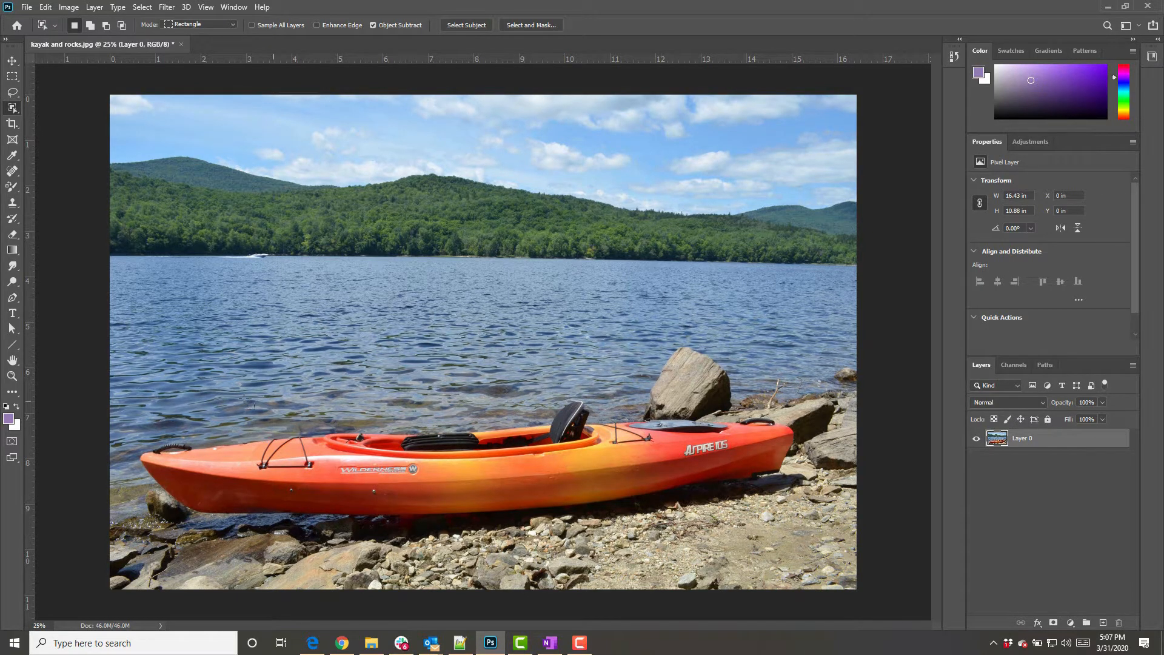
{"action": "left_click", "coordinate": [233, 25]}
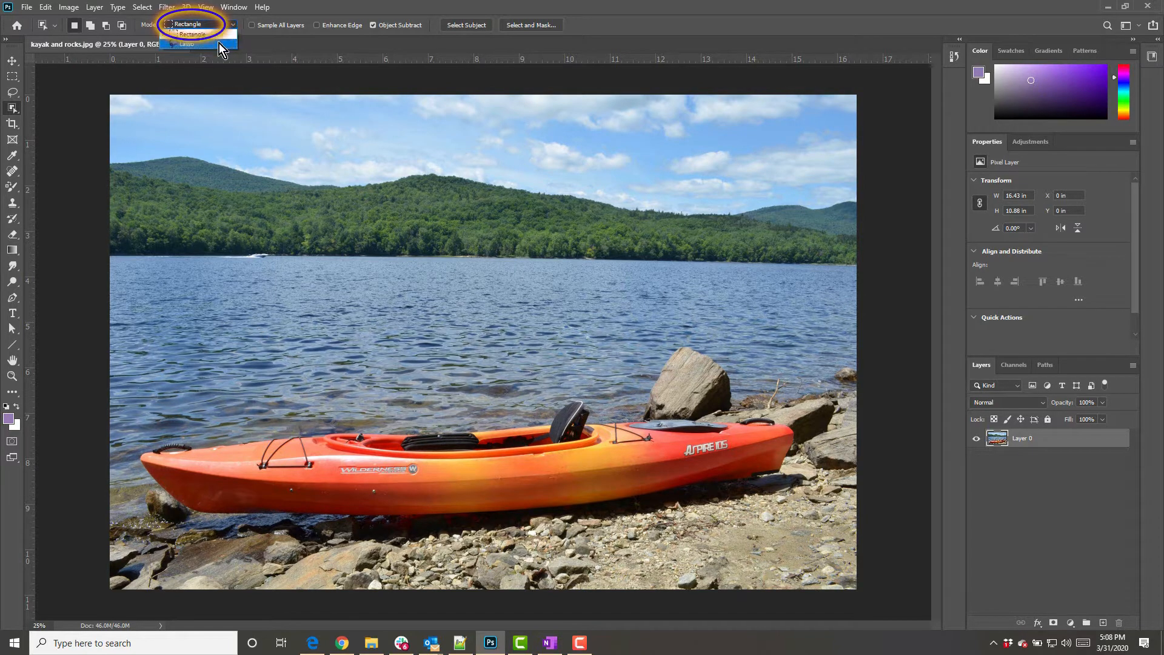
{"action": "left_click", "coordinate": [220, 43]}
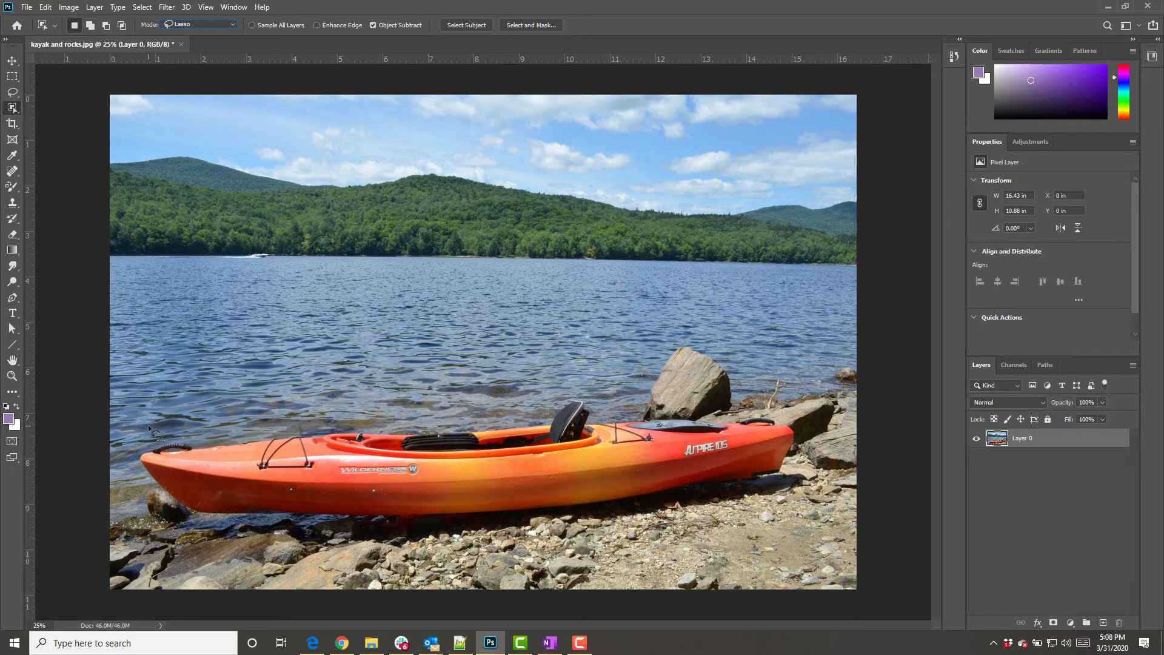
{"action": "mouse_move", "coordinate": [148, 425]}
{"action": "left_mouse_down"}
{"action": "mouse_move", "coordinate": [127, 477]}
{"action": "mouse_move", "coordinate": [147, 513]}
{"action": "mouse_move", "coordinate": [229, 528]}
{"action": "mouse_move", "coordinate": [561, 528]}
{"action": "mouse_move", "coordinate": [725, 498]}
{"action": "mouse_move", "coordinate": [799, 469]}
{"action": "mouse_move", "coordinate": [803, 428]}
{"action": "mouse_move", "coordinate": [785, 417]}
{"action": "mouse_move", "coordinate": [600, 400]}
{"action": "left_mouse_up"}
{"action": "left_click_drag", "start_coordinate": [573, 393], "coordinate": [409, 402]}
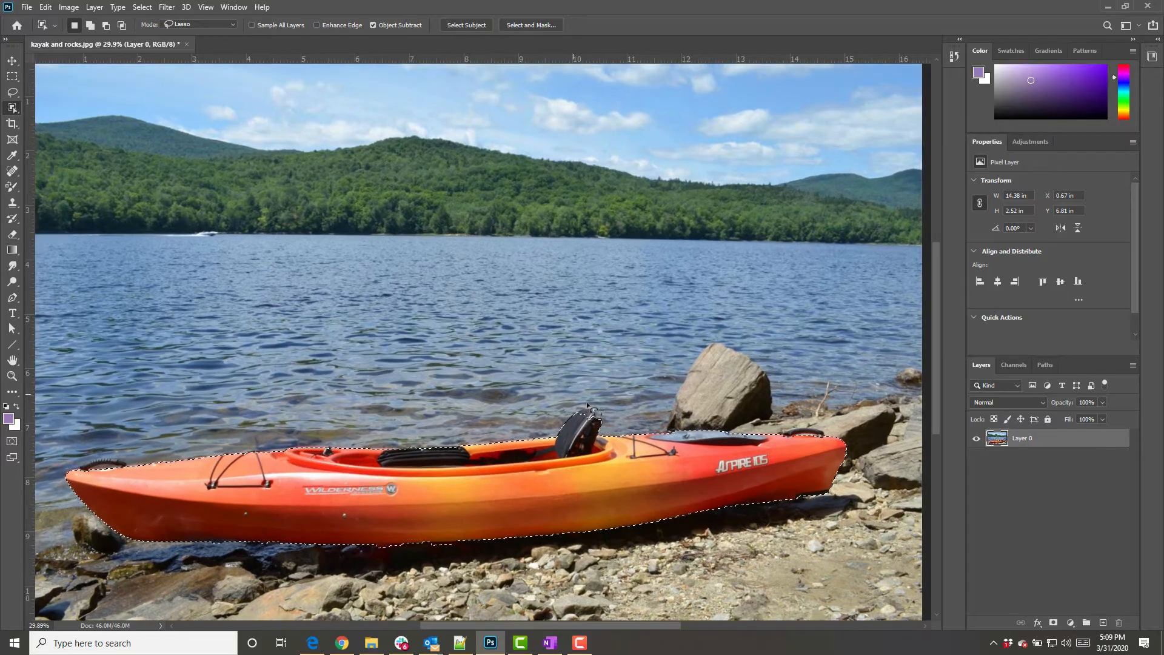
Add the area around the kayak seat to the selection with the lasso-mode Object Selection tool
{"action": "scroll", "coordinate": [586, 405], "scroll_direction": "up", "scroll_amount": 2}
{"action": "scroll", "coordinate": [586, 404], "scroll_direction": "up", "scroll_amount": 5}
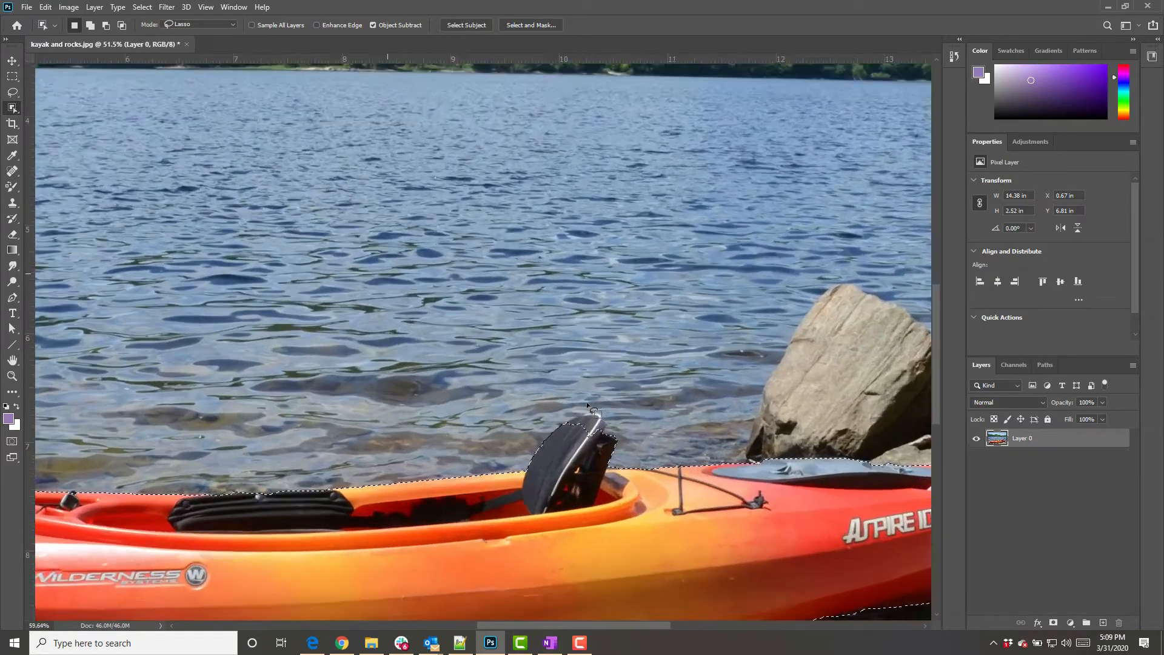
{"action": "scroll", "coordinate": [587, 404], "scroll_direction": "up", "scroll_amount": 3}
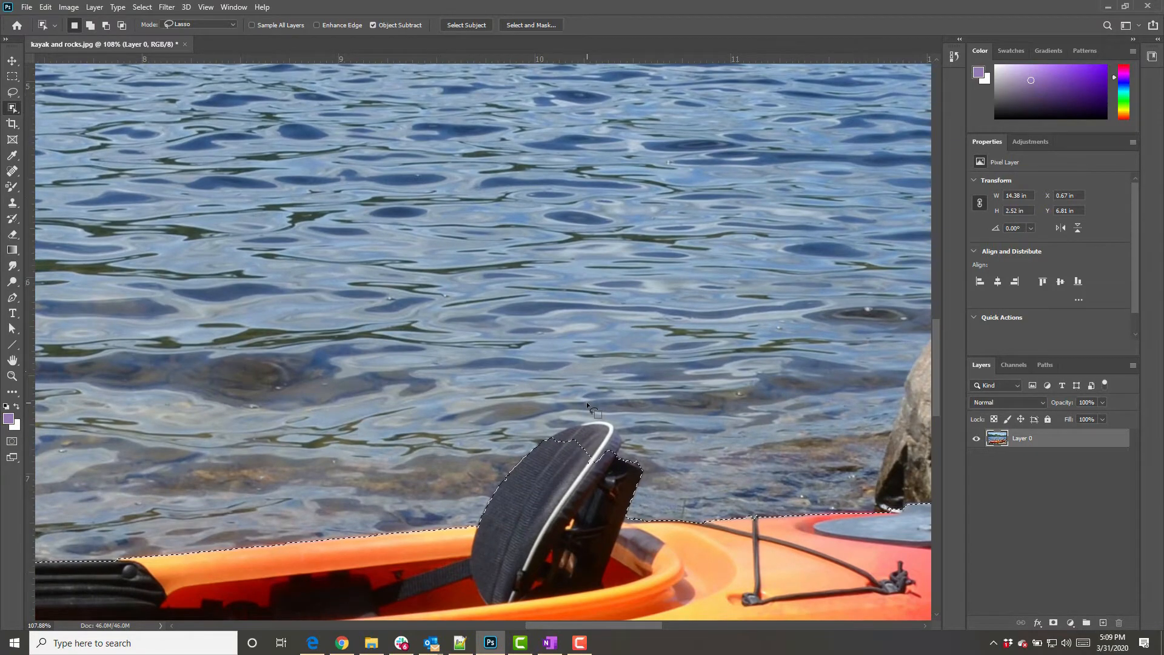
{"action": "scroll", "coordinate": [586, 402], "scroll_direction": "up", "scroll_amount": 1}
{"action": "scroll", "coordinate": [587, 401], "scroll_direction": "up", "scroll_amount": 4}
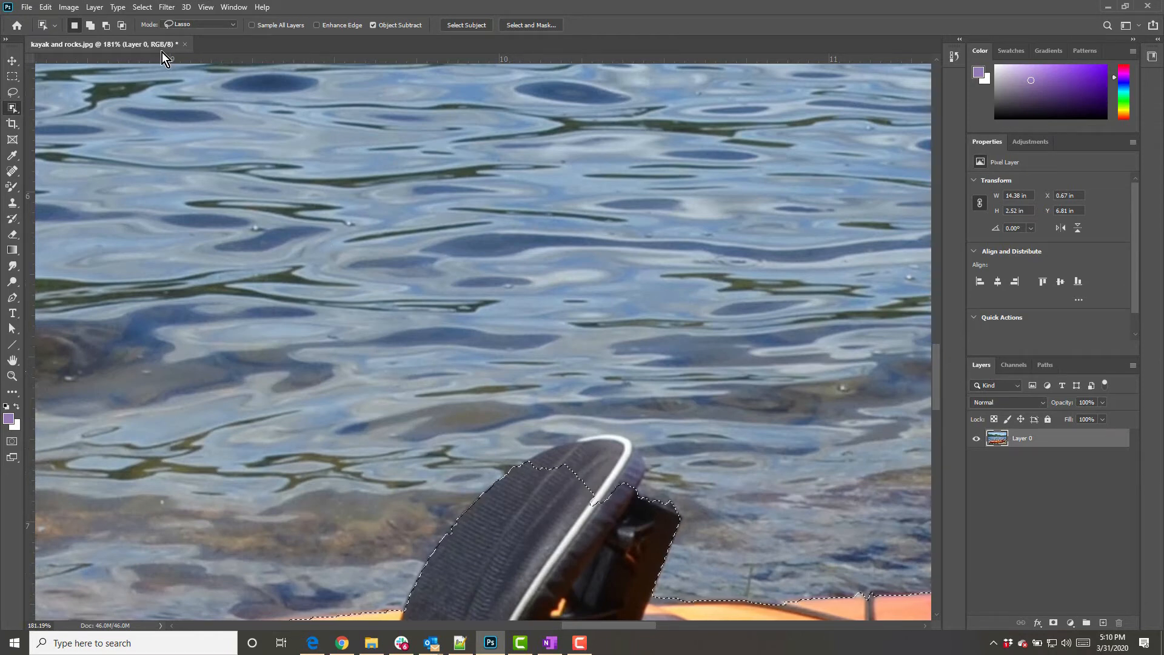
{"action": "left_click", "coordinate": [88, 25]}
{"action": "left_click_drag", "start_coordinate": [514, 483], "coordinate": [585, 400]}
{"action": "mouse_move", "coordinate": [645, 446]}
{"action": "left_mouse_down"}
{"action": "mouse_move", "coordinate": [645, 512]}
{"action": "mouse_move", "coordinate": [623, 536]}
{"action": "mouse_move", "coordinate": [518, 493]}
{"action": "left_mouse_up"}
{"action": "mouse_move", "coordinate": [518, 493]}
{"action": "left_mouse_down"}
{"action": "mouse_move", "coordinate": [531, 428]}
{"action": "mouse_move", "coordinate": [559, 403]}
{"action": "left_mouse_up"}
{"action": "mouse_move", "coordinate": [634, 397]}
{"action": "left_mouse_down"}
{"action": "mouse_move", "coordinate": [692, 466]}
{"action": "mouse_move", "coordinate": [699, 534]}
{"action": "mouse_move", "coordinate": [668, 567]}
{"action": "mouse_move", "coordinate": [614, 567]}
{"action": "mouse_move", "coordinate": [546, 536]}
{"action": "left_mouse_up"}
Add the seat's top edge to the selection with the Quick Selection tool
{"action": "right_click", "coordinate": [13, 114]}
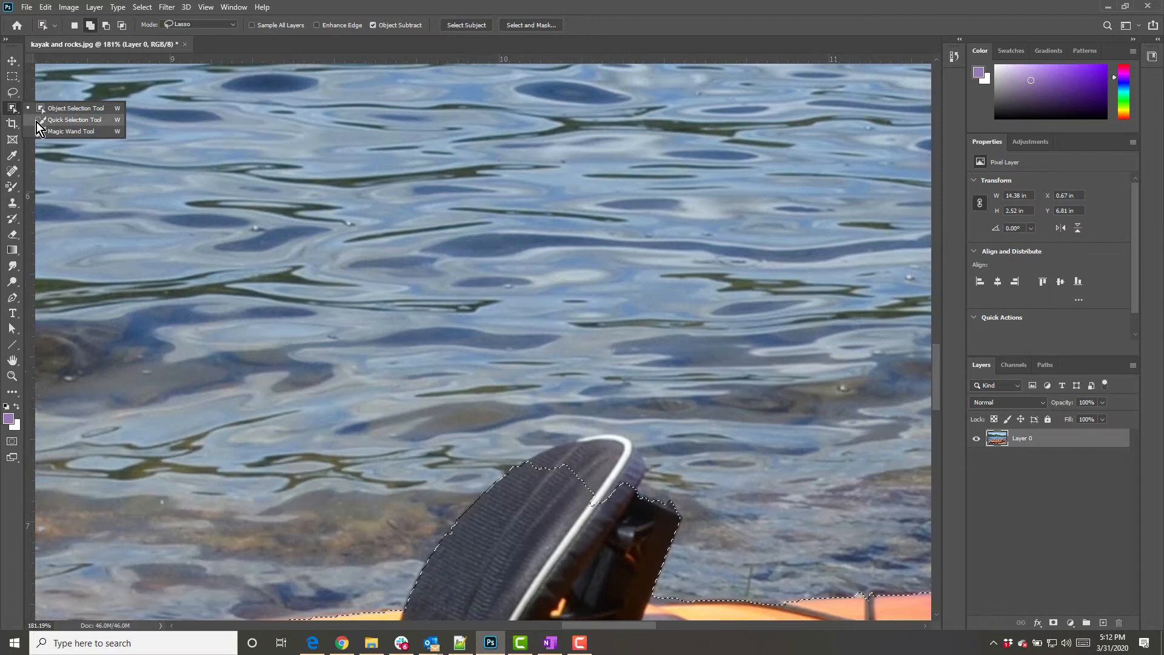
{"action": "left_click", "coordinate": [82, 121]}
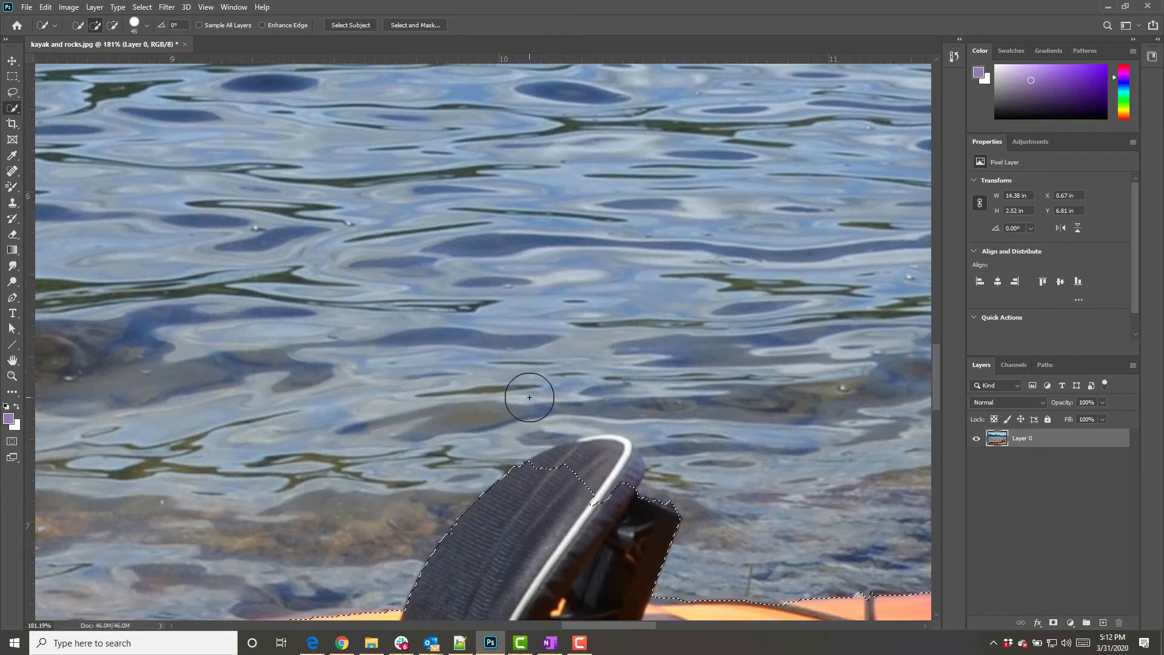
{"action": "left_click_drag", "start_coordinate": [538, 485], "coordinate": [536, 507]}
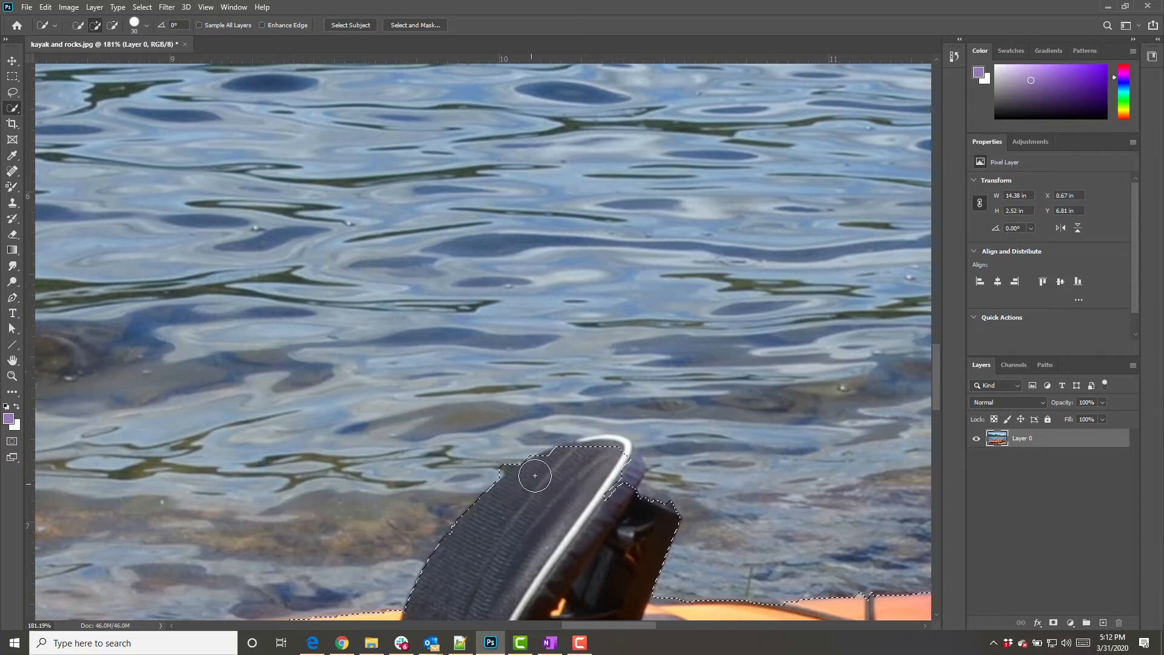
{"action": "mouse_move", "coordinate": [535, 476]}
{"action": "left_mouse_down"}
{"action": "mouse_move", "coordinate": [603, 453]}
{"action": "mouse_move", "coordinate": [627, 477]}
{"action": "left_mouse_up"}
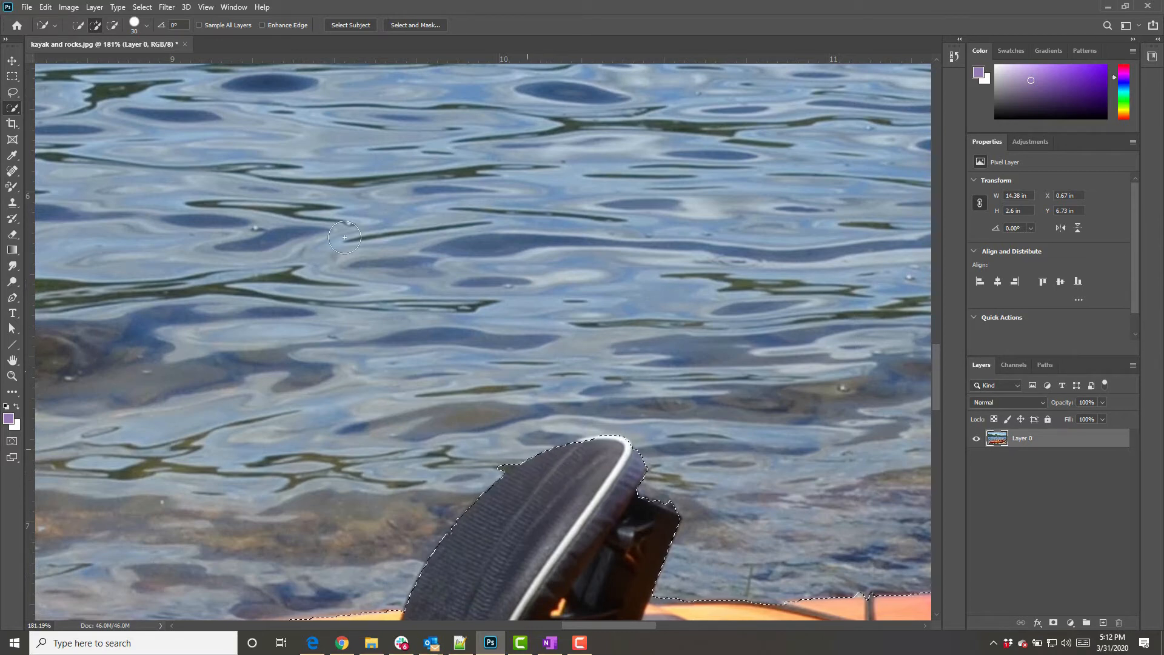
Subtract the small sliver beside the seat top from the selection with the Lasso tool
{"action": "left_click", "coordinate": [13, 93]}
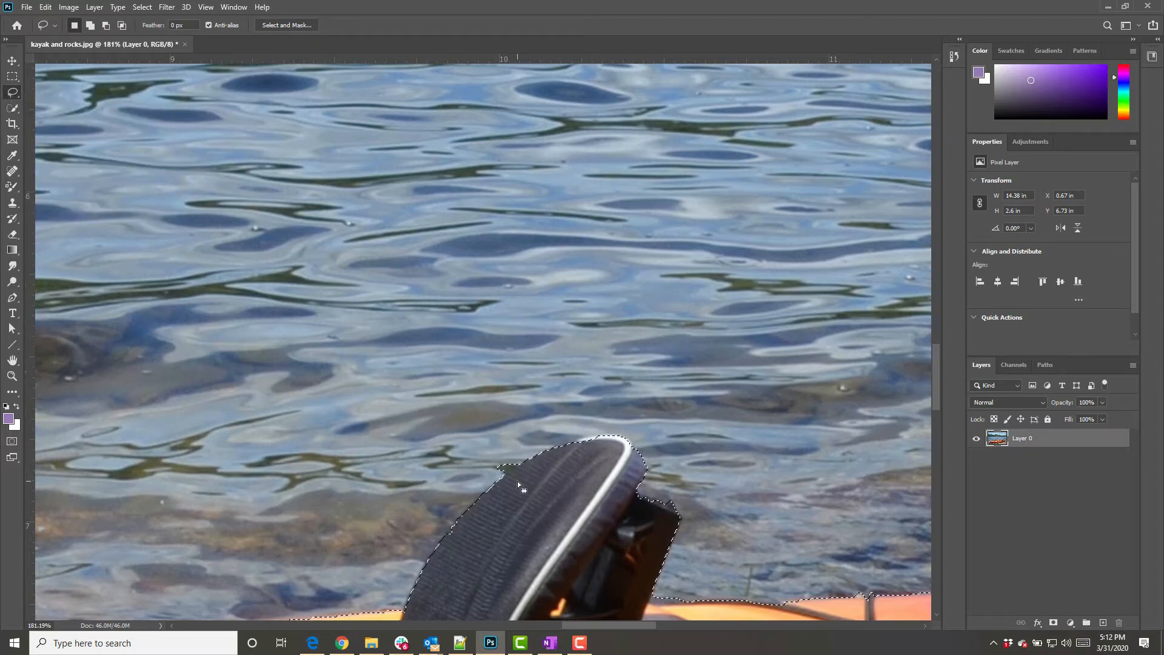
{"action": "key", "text": "alt"}
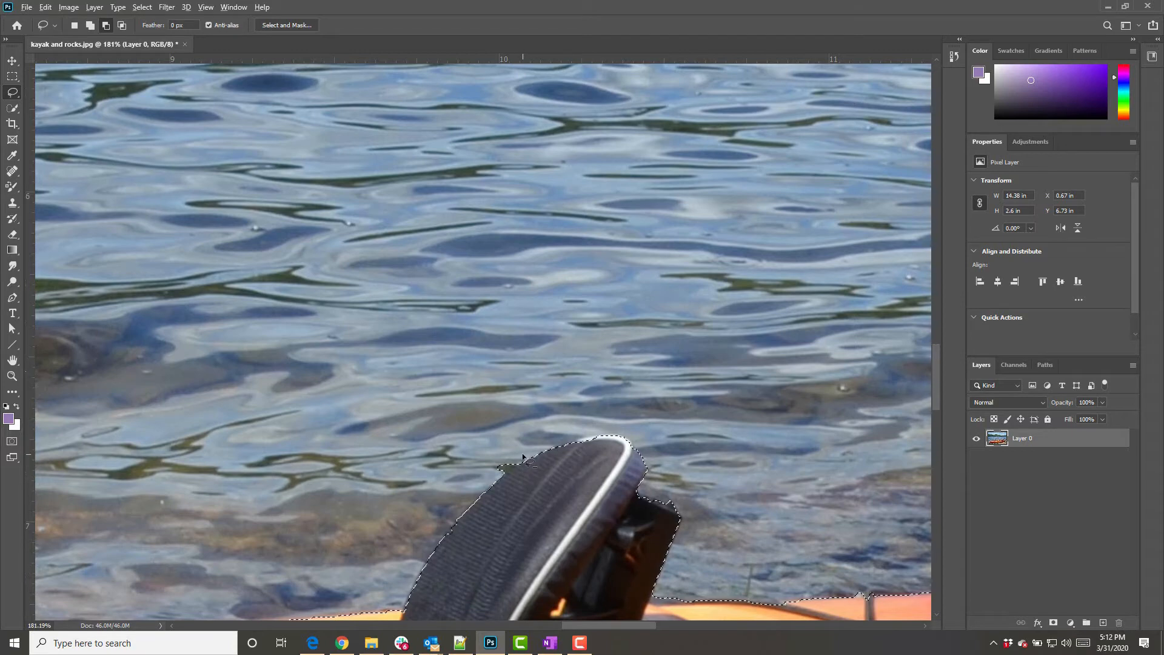
{"action": "left_click_drag", "start_coordinate": [523, 456], "coordinate": [512, 465]}
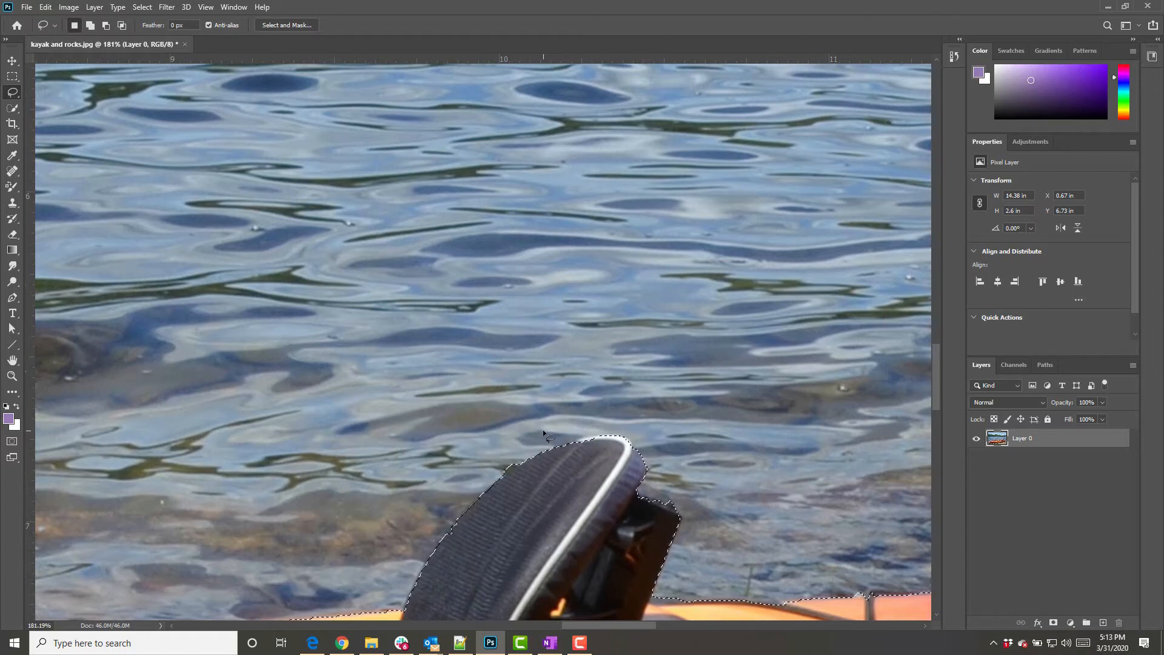
Add the bow's carry handle to the selection with a smaller Quick Selection brush
{"action": "left_click_drag", "start_coordinate": [596, 453], "coordinate": [447, 212]}
{"action": "left_click_drag", "start_coordinate": [673, 394], "coordinate": [394, 390]}
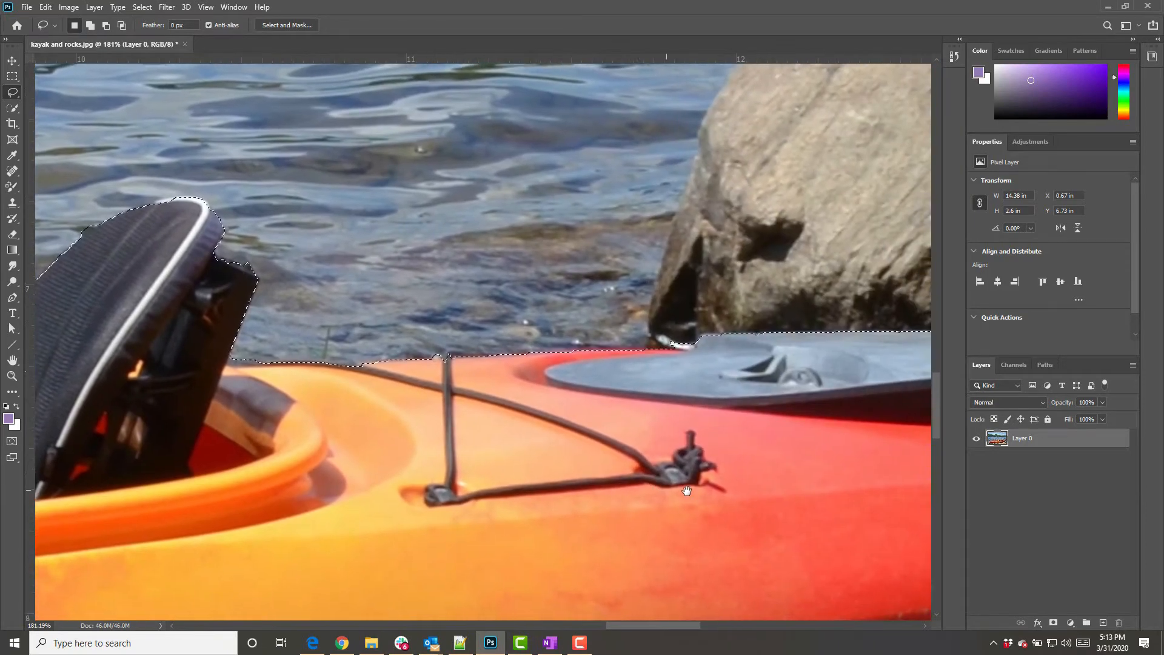
{"action": "left_click_drag", "start_coordinate": [698, 474], "coordinate": [420, 424]}
{"action": "left_click_drag", "start_coordinate": [638, 494], "coordinate": [288, 357]}
{"action": "left_click_drag", "start_coordinate": [572, 342], "coordinate": [436, 509]}
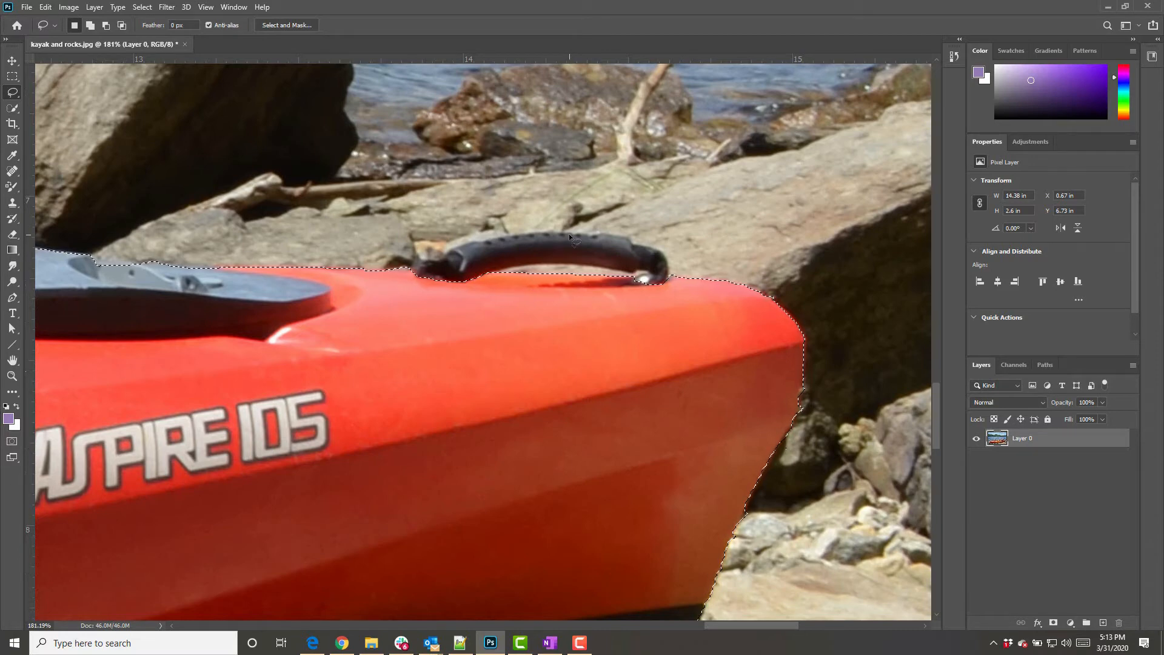
{"action": "left_click", "coordinate": [14, 111]}
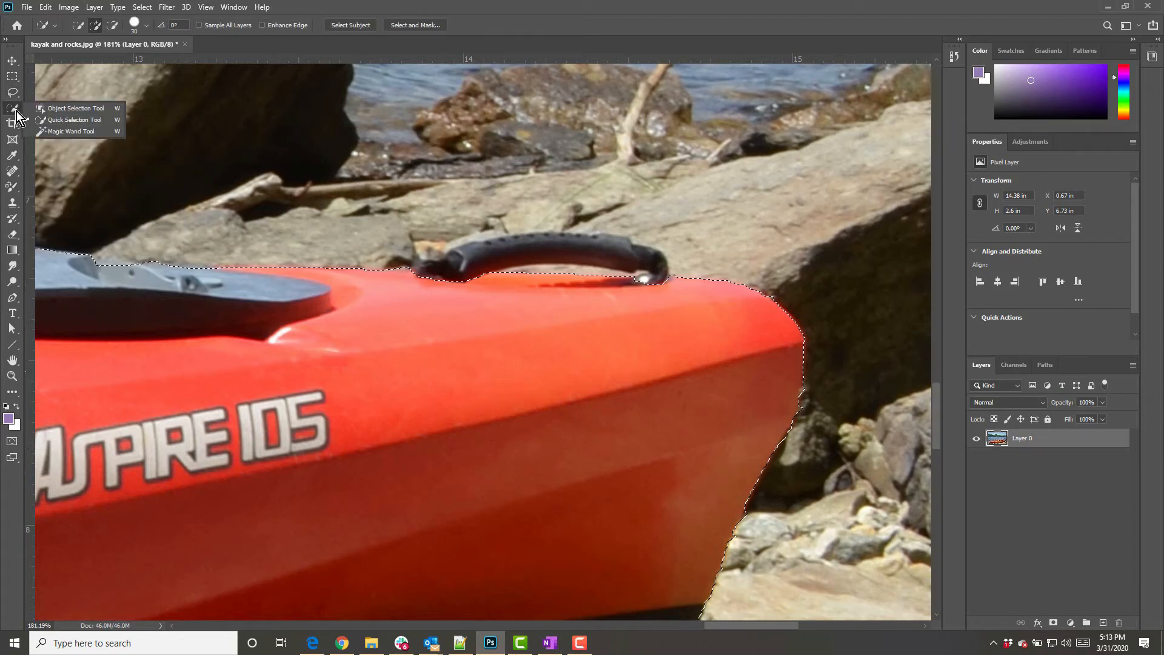
{"action": "left_click", "coordinate": [66, 120]}
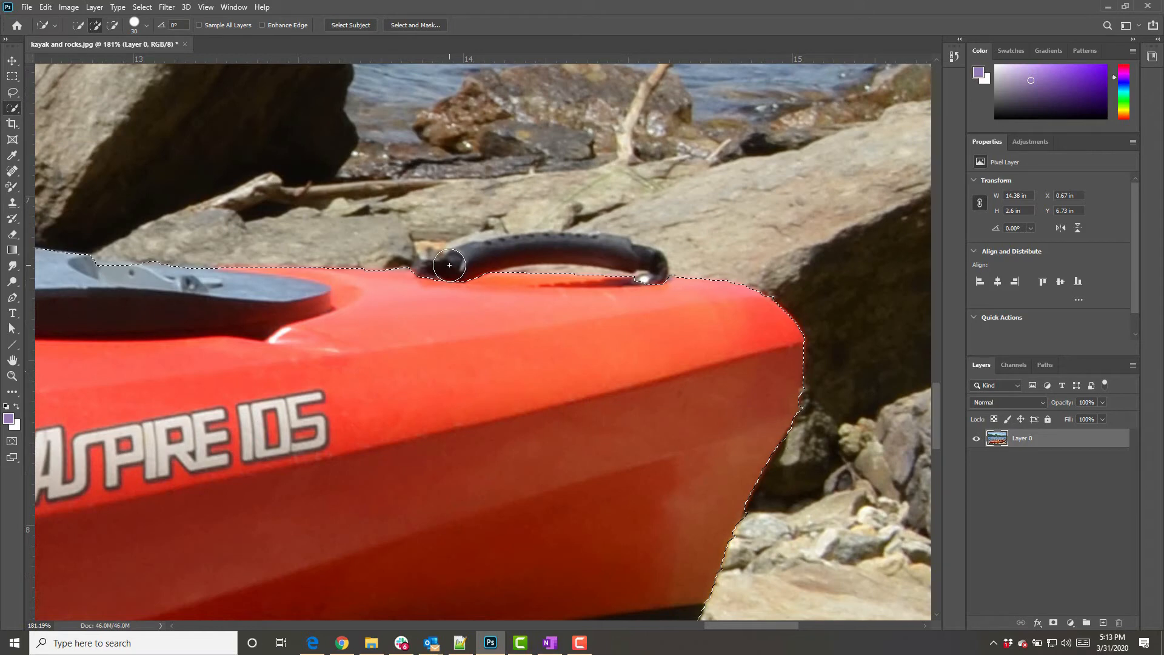
{"action": "key", "text": "bracketleft"}
{"action": "mouse_move", "coordinate": [427, 284]}
{"action": "left_mouse_down"}
{"action": "mouse_move", "coordinate": [470, 252]}
{"action": "mouse_move", "coordinate": [536, 249]}
{"action": "left_mouse_up"}
Subtract the gap beneath the carry handle from the selection using an even smaller brush
{"action": "key", "text": "bracketleft"}
{"action": "key", "text": "bracketleft"}
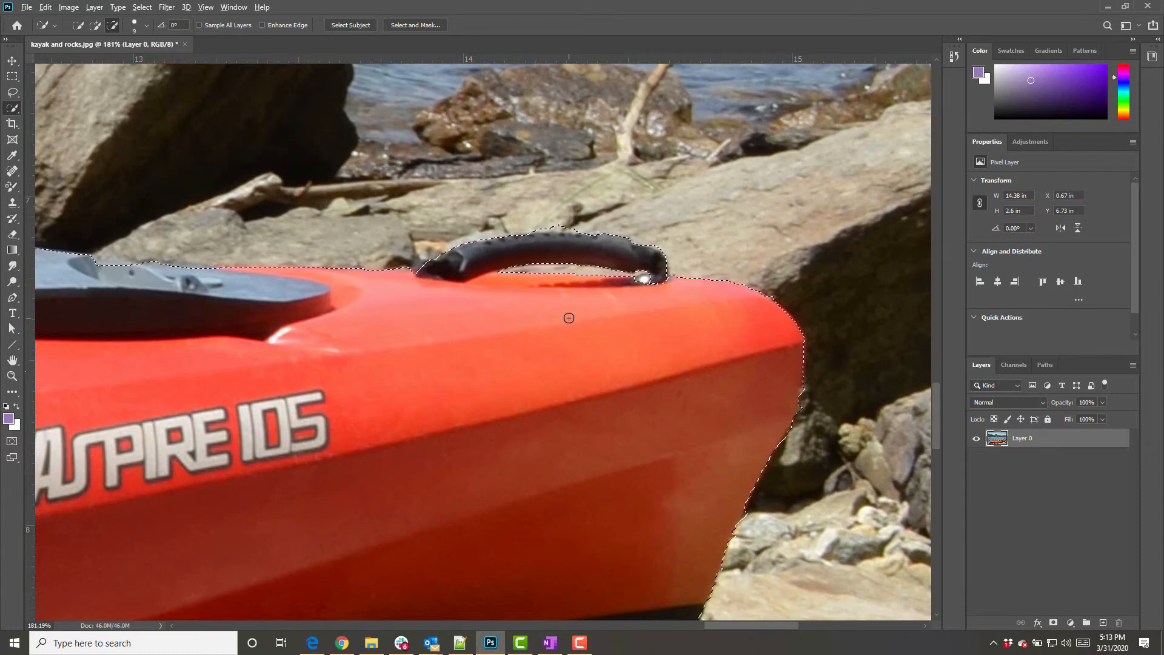
{"action": "scroll", "coordinate": [567, 316], "scroll_direction": "up", "scroll_amount": 2}
{"action": "scroll", "coordinate": [568, 316], "scroll_direction": "up", "scroll_amount": 4}
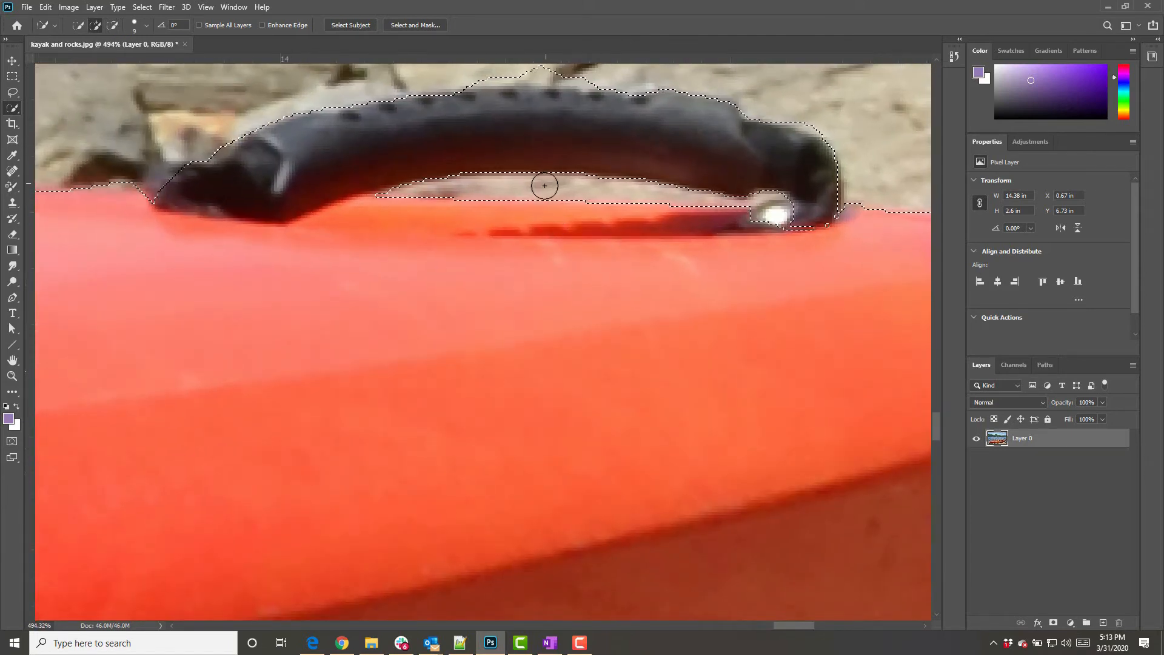
{"action": "key", "text": "alt"}
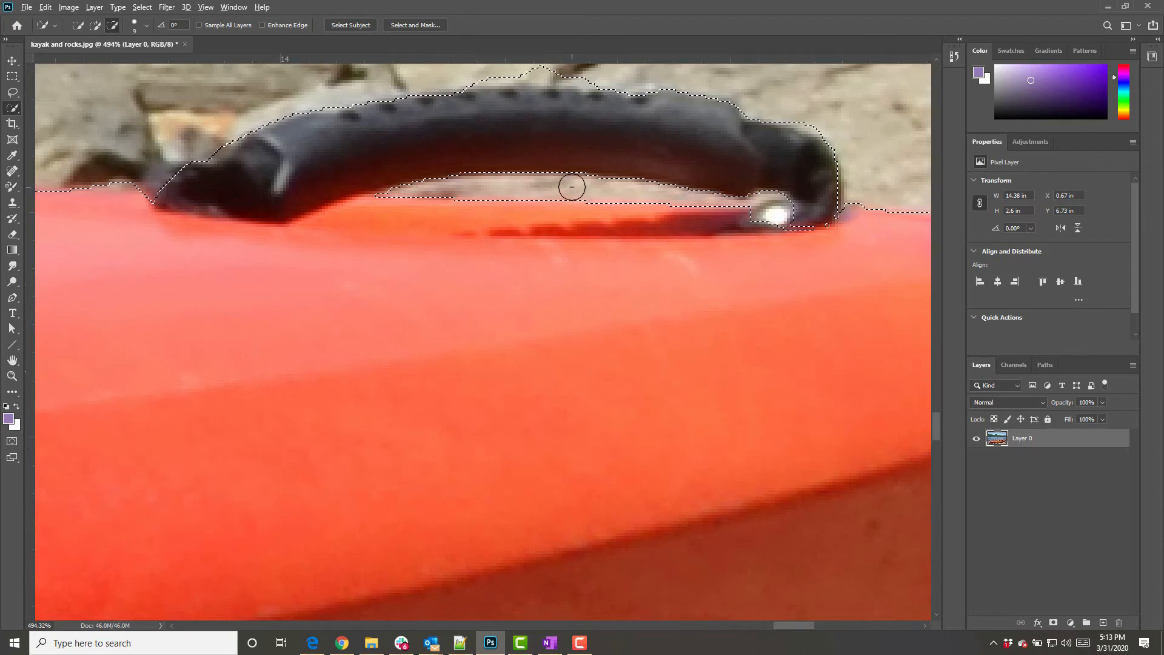
{"action": "mouse_move", "coordinate": [572, 188]}
{"action": "left_mouse_down"}
{"action": "mouse_move", "coordinate": [535, 190]}
{"action": "mouse_move", "coordinate": [673, 197]}
{"action": "left_mouse_up"}
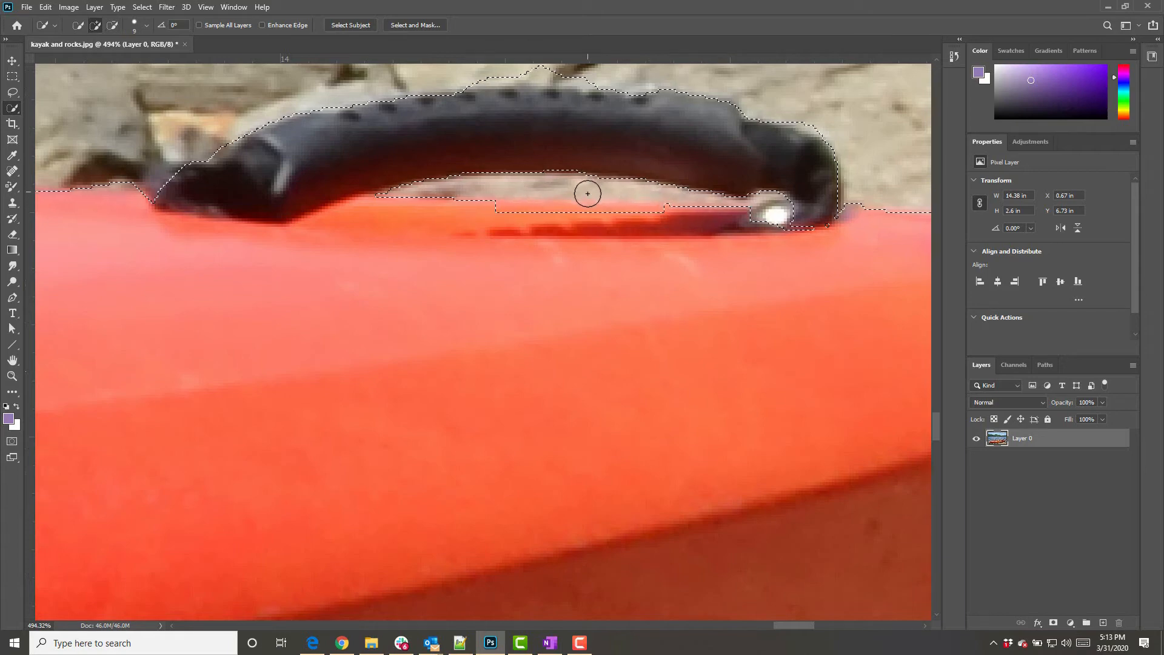
Add the hull edge beneath the handle back into the selection with the Lasso tool
{"action": "right_click", "coordinate": [10, 112]}
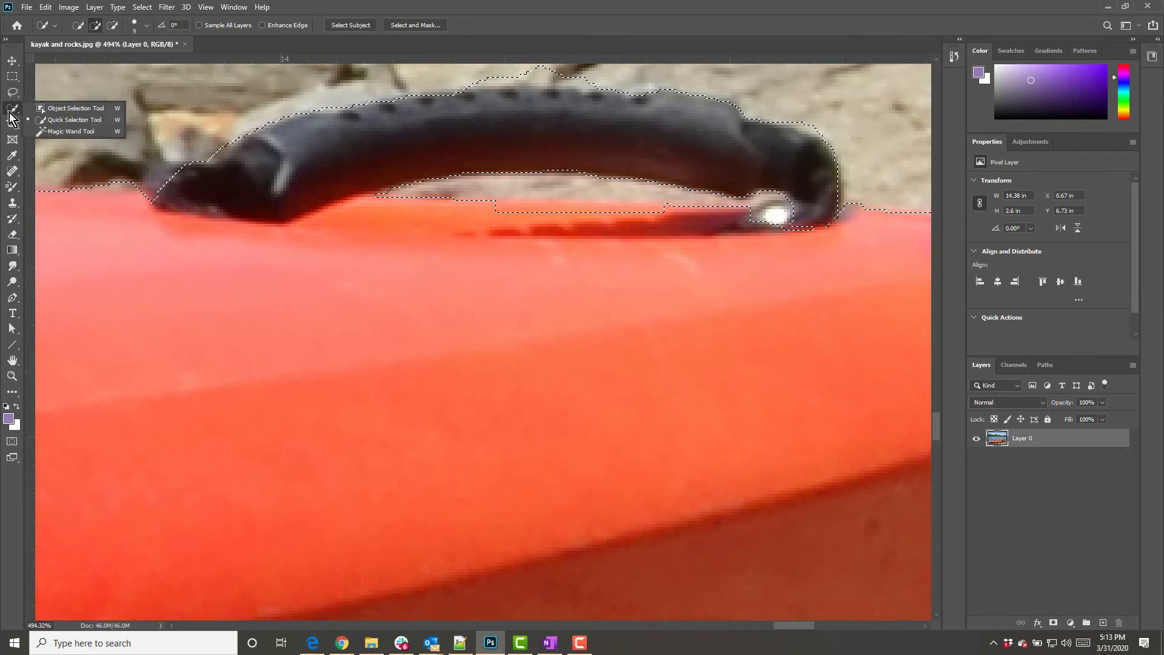
{"action": "left_click", "coordinate": [64, 132]}
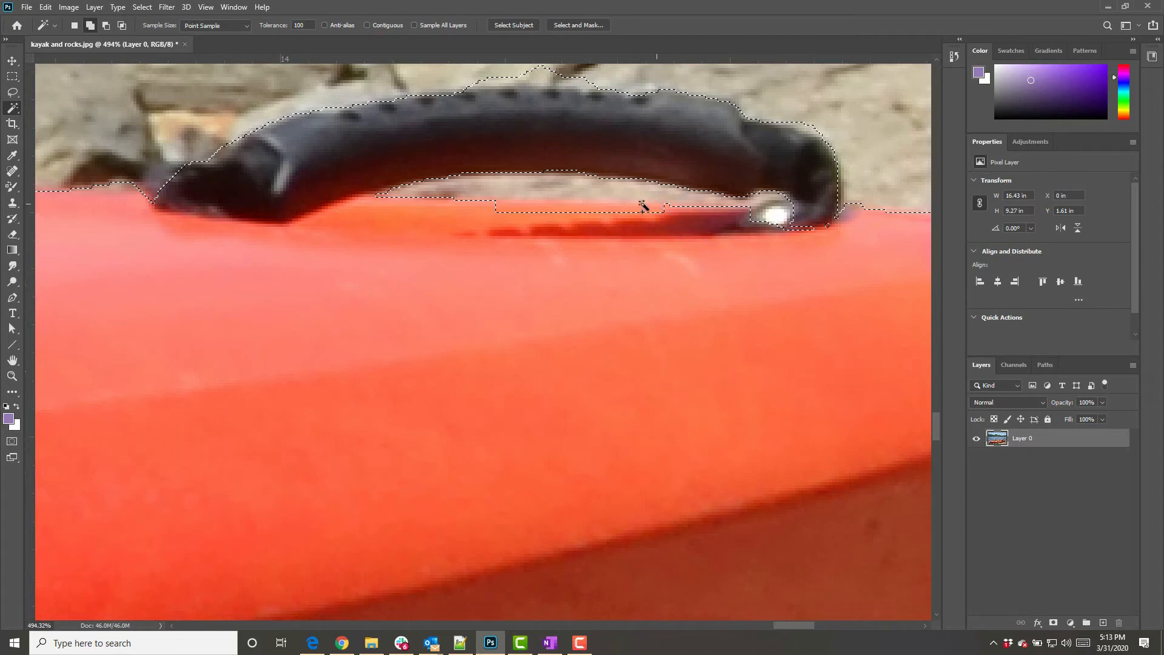
{"action": "right_click", "coordinate": [12, 108]}
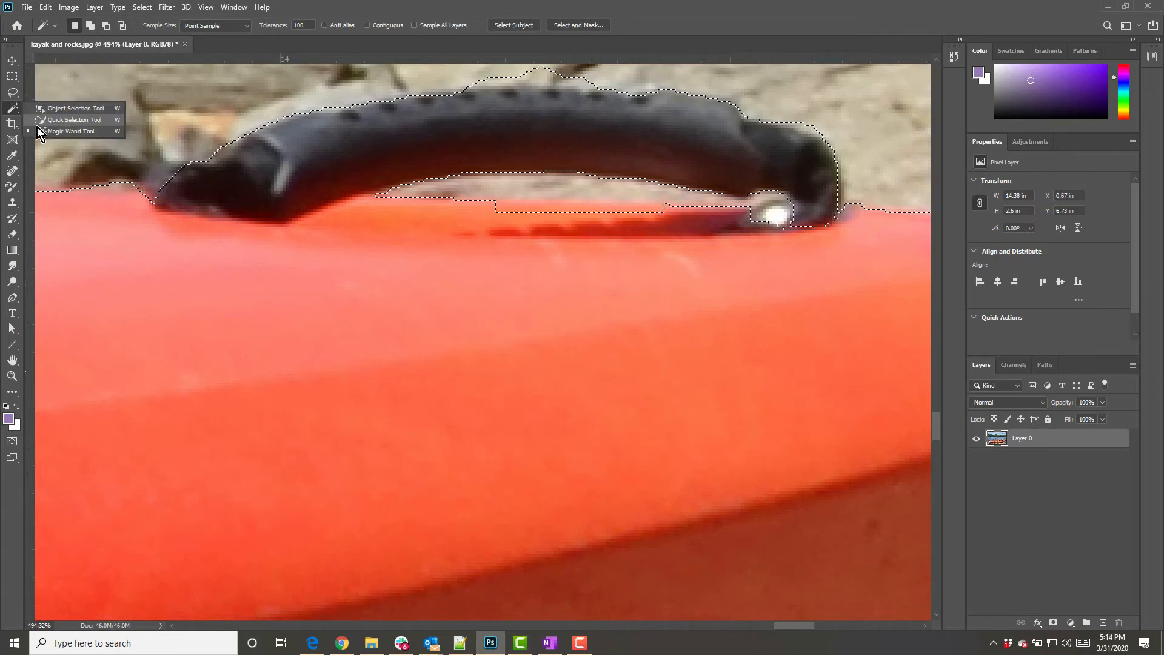
{"action": "left_click", "coordinate": [12, 93]}
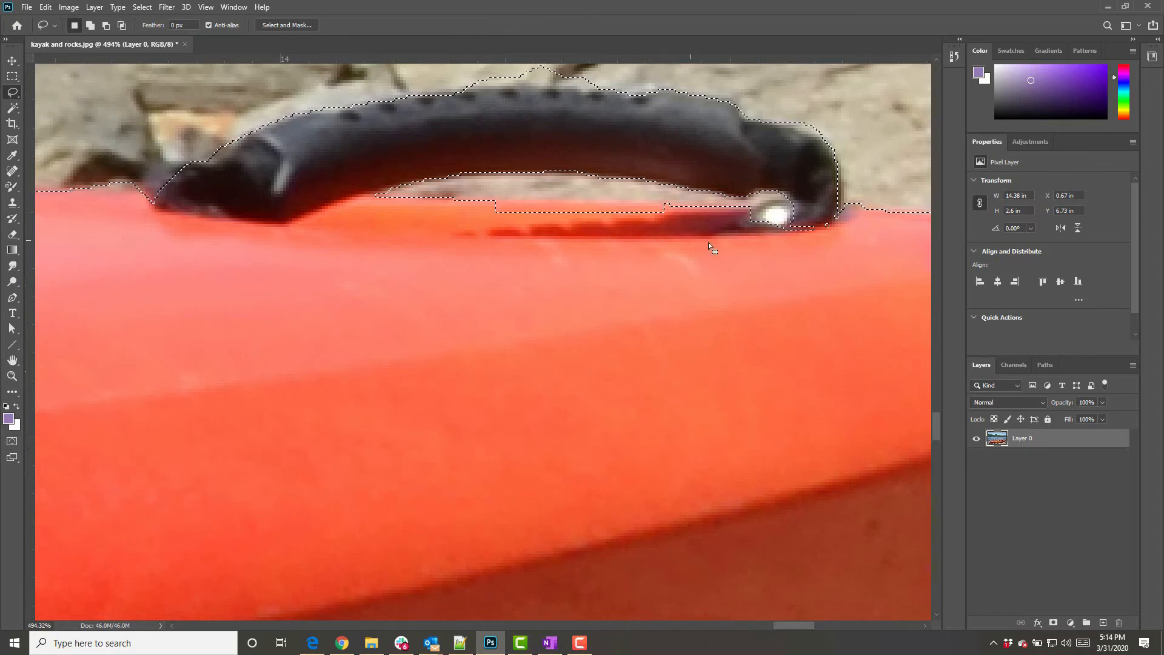
{"action": "key", "text": "shift"}
{"action": "mouse_move", "coordinate": [718, 235]}
{"action": "left_mouse_down"}
{"action": "mouse_move", "coordinate": [632, 203]}
{"action": "mouse_move", "coordinate": [471, 212]}
{"action": "left_mouse_up"}
{"action": "left_click_drag", "start_coordinate": [606, 260], "coordinate": [606, 260]}
{"action": "mouse_move", "coordinate": [720, 238]}
{"action": "left_mouse_down"}
{"action": "mouse_move", "coordinate": [761, 200]}
{"action": "mouse_move", "coordinate": [804, 204]}
{"action": "mouse_move", "coordinate": [819, 278]}
{"action": "mouse_move", "coordinate": [767, 301]}
{"action": "left_mouse_up"}
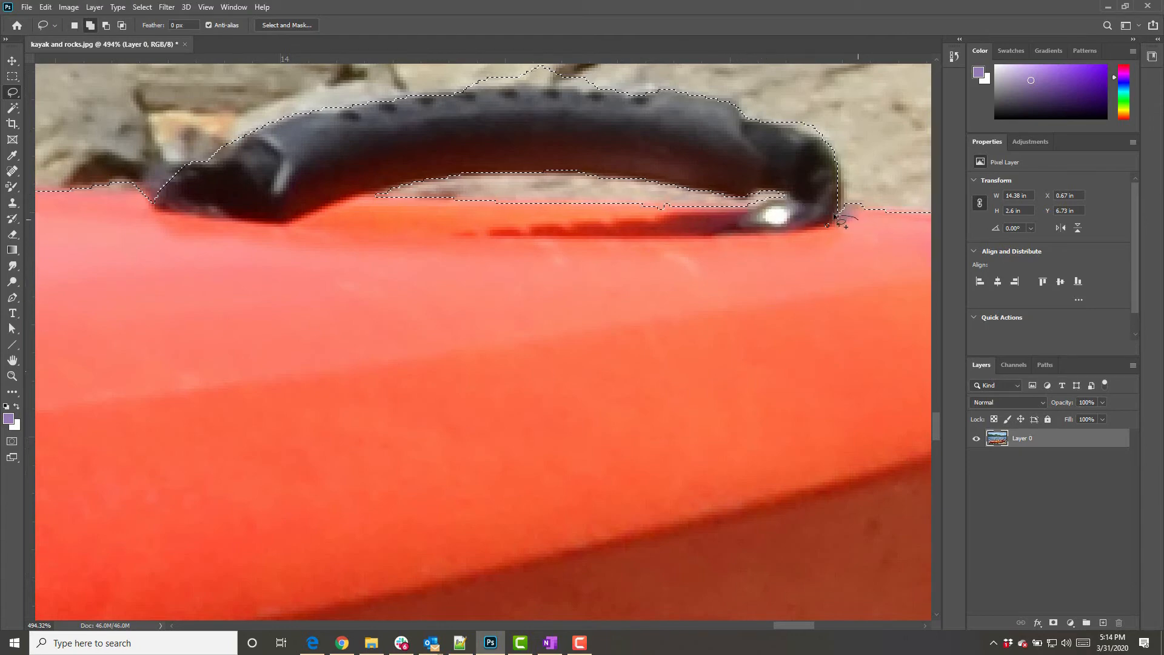
{"action": "mouse_move", "coordinate": [837, 213]}
{"action": "left_mouse_down"}
{"action": "mouse_move", "coordinate": [853, 272]}
{"action": "mouse_move", "coordinate": [866, 263]}
{"action": "left_mouse_up"}
Save the kayak selection as a new alpha channel
{"action": "key", "text": "ctrl+0"}
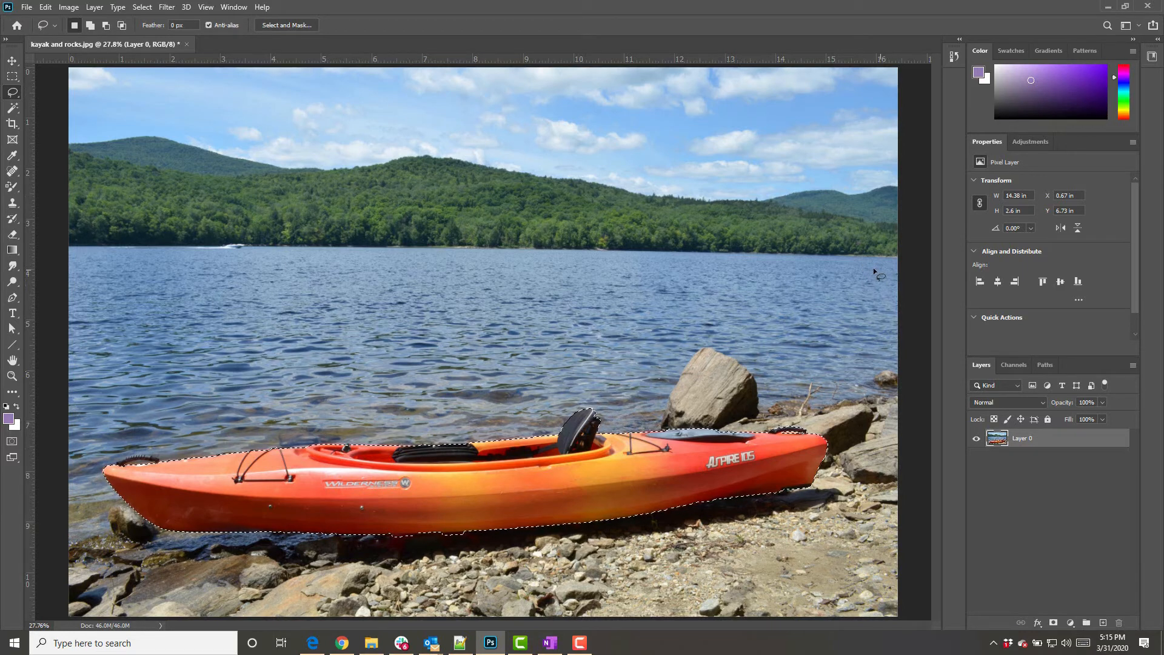
{"action": "left_click", "coordinate": [1019, 368]}
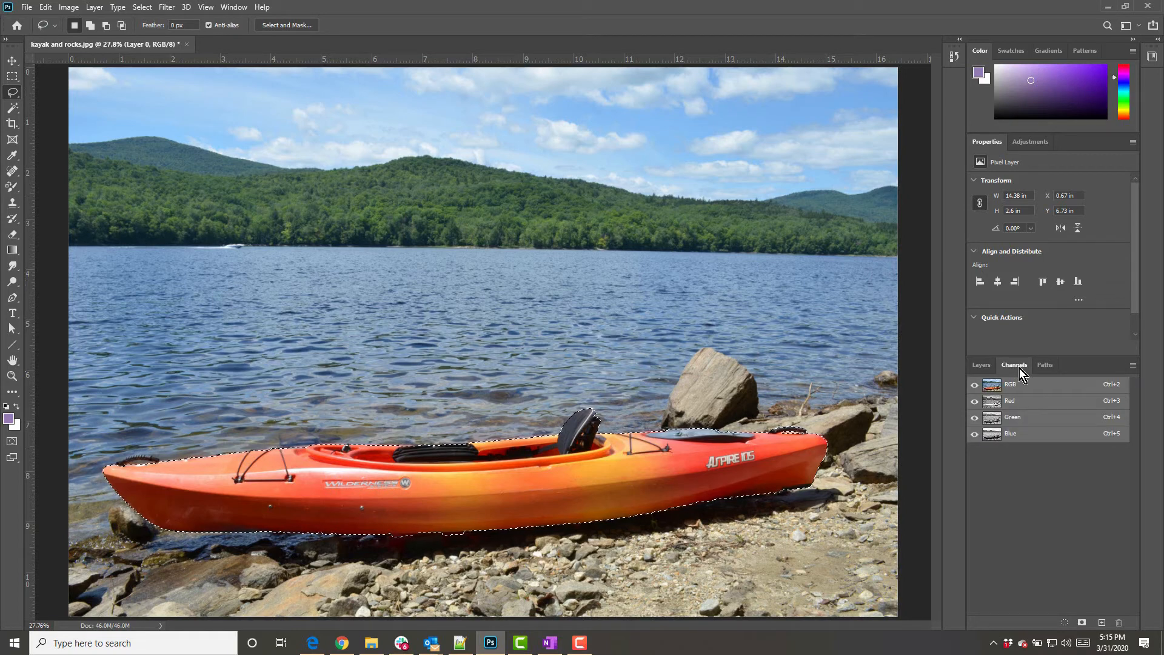
{"action": "left_click", "coordinate": [1082, 623]}
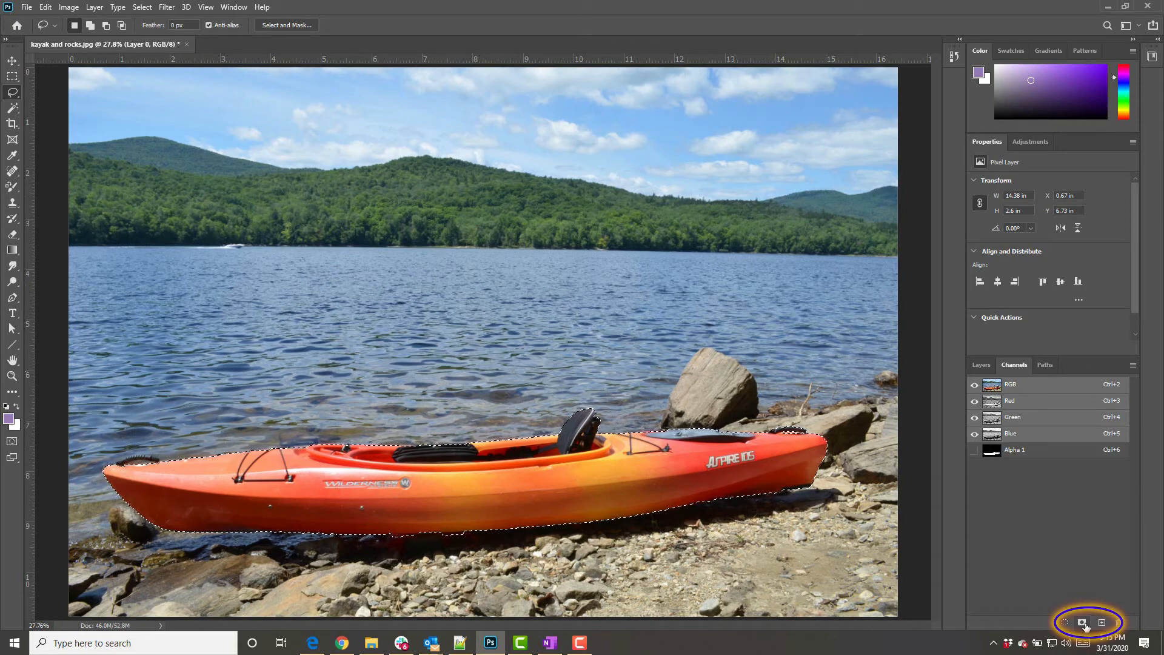
Rename the alpha channel as kayak 1
{"action": "double_click", "coordinate": [1018, 449]}
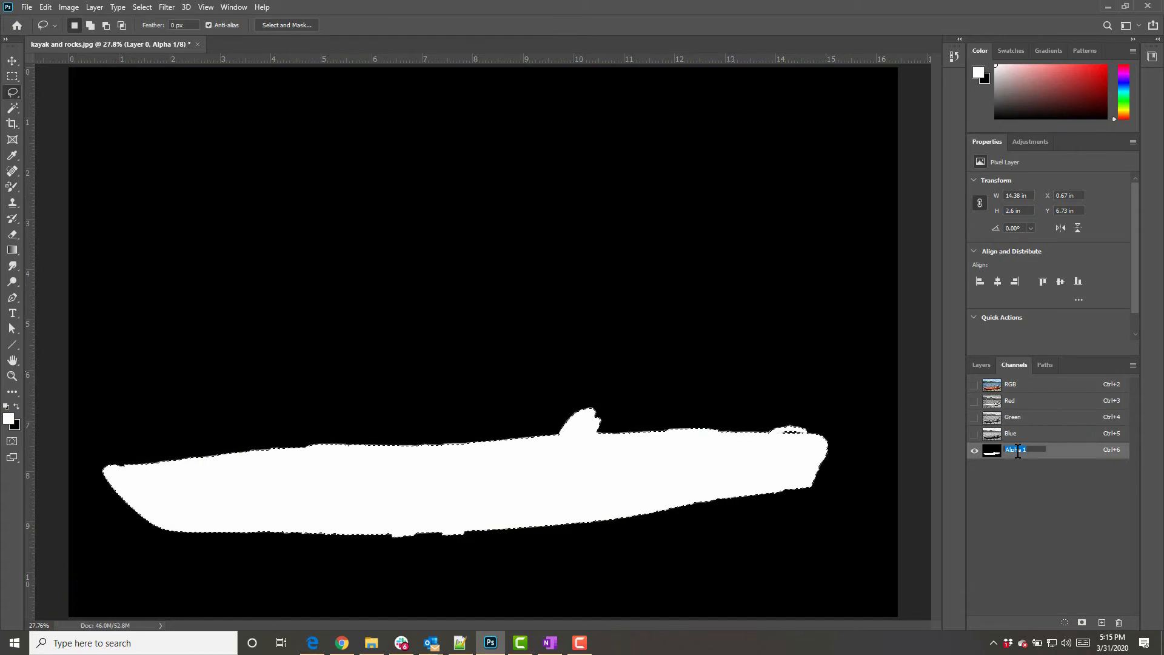
{"action": "type", "text": "kayak 1"}
{"action": "key", "text": "Return"}
{"action": "left_click", "coordinate": [982, 365]}
{"action": "left_click", "coordinate": [1014, 366]}
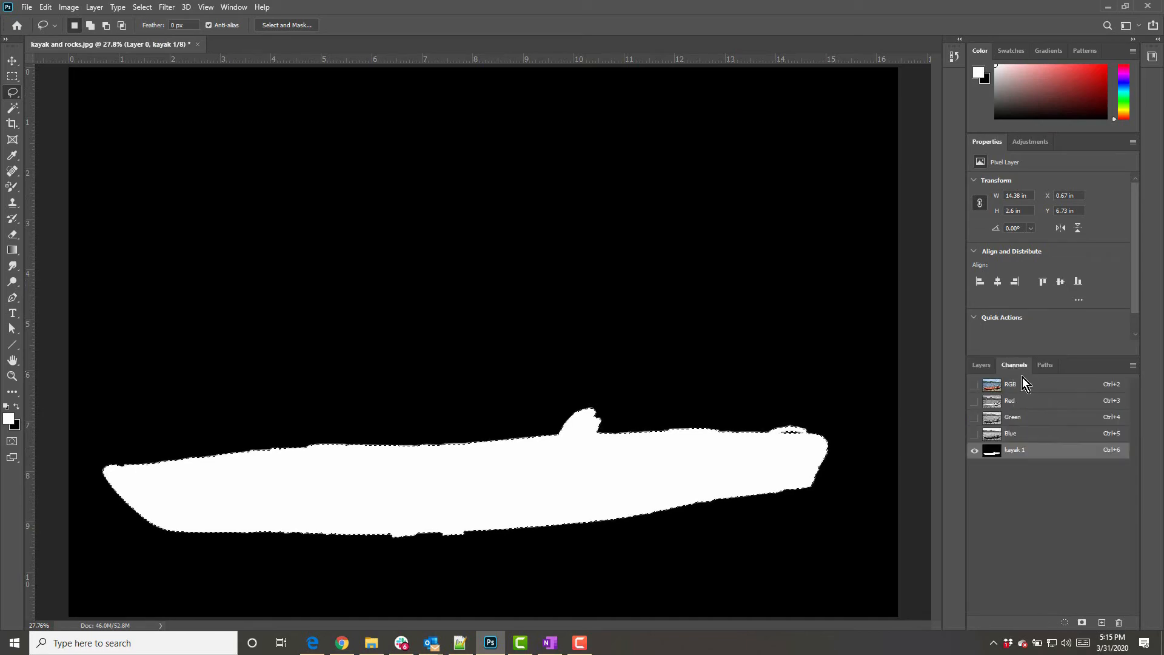
Return to the composite RGB image and the layers list, and deselect the kayak
{"action": "left_click", "coordinate": [1034, 388]}
{"action": "left_click", "coordinate": [983, 365]}
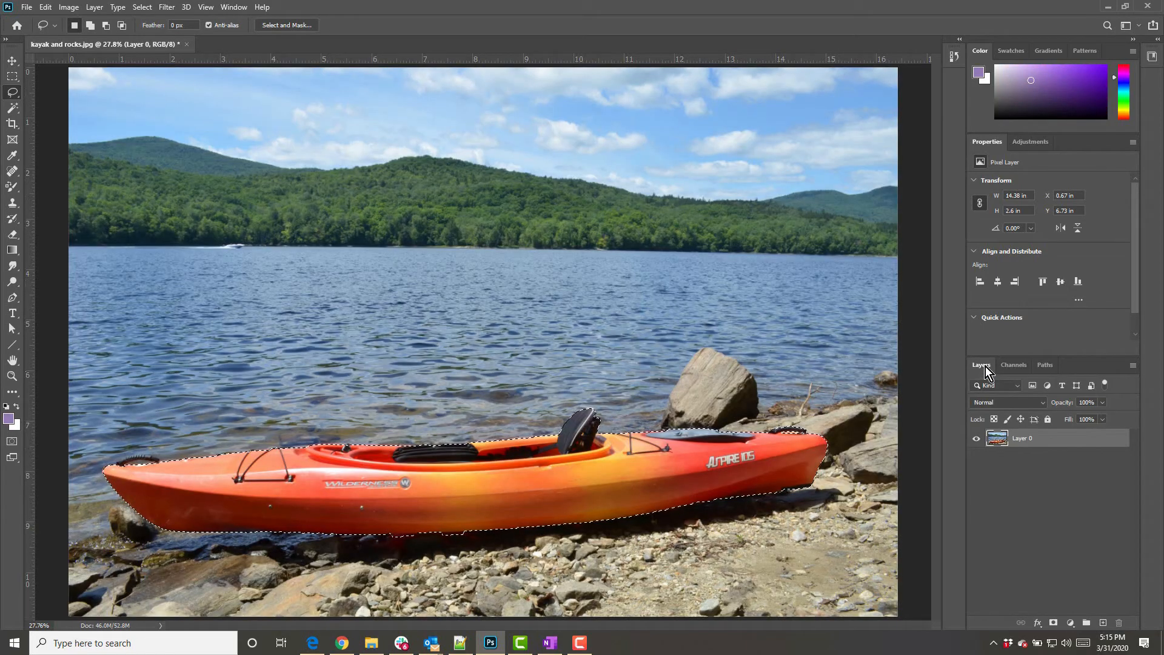
{"action": "key", "text": "ctrl+d"}
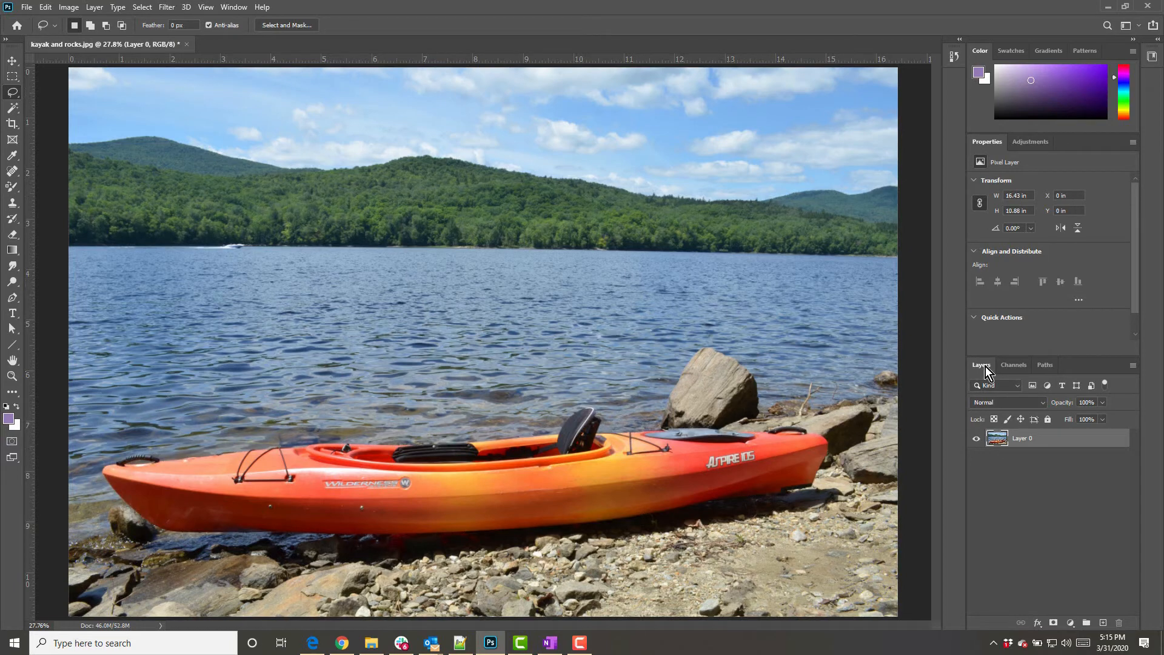
Switch to the Object Selection tool, select the subject, and open Select and Mask
{"action": "left_click", "coordinate": [12, 109]}
{"action": "right_click", "coordinate": [12, 109]}
{"action": "left_click", "coordinate": [55, 109]}
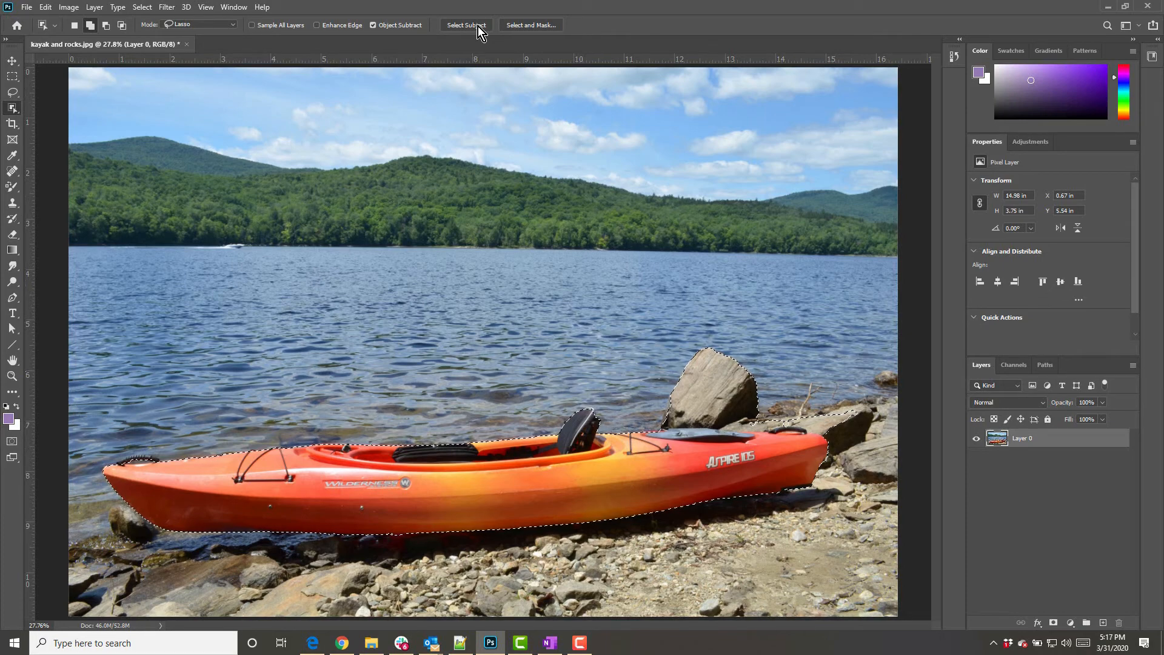
{"action": "key", "text": "ctrl+d"}
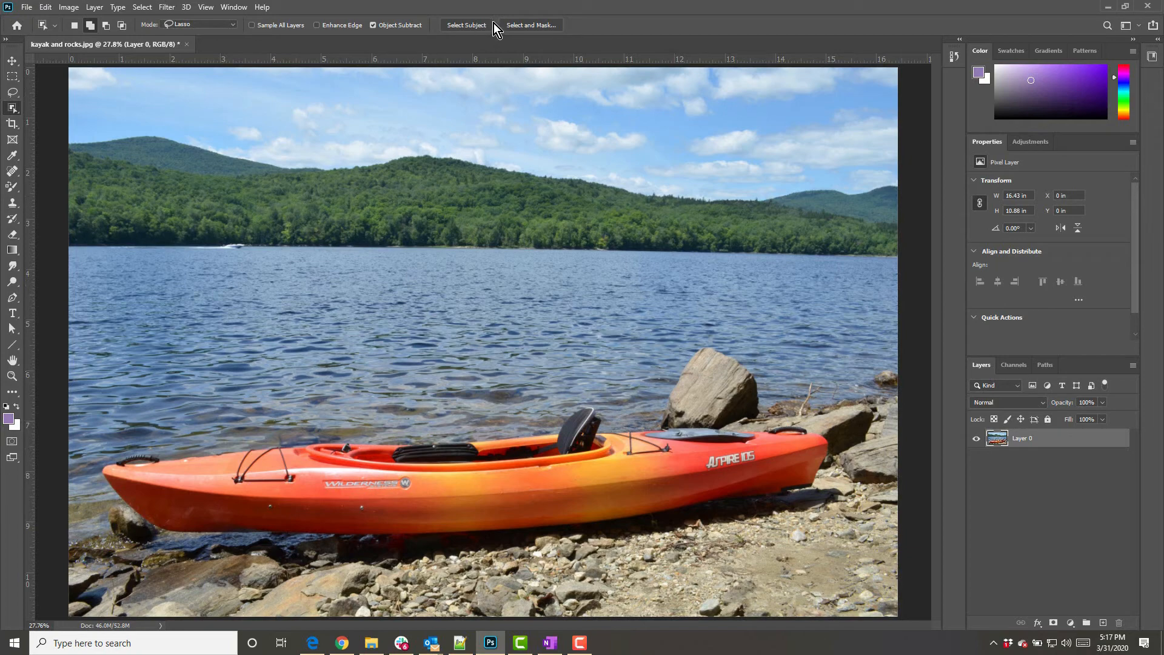
{"action": "left_click", "coordinate": [541, 28]}
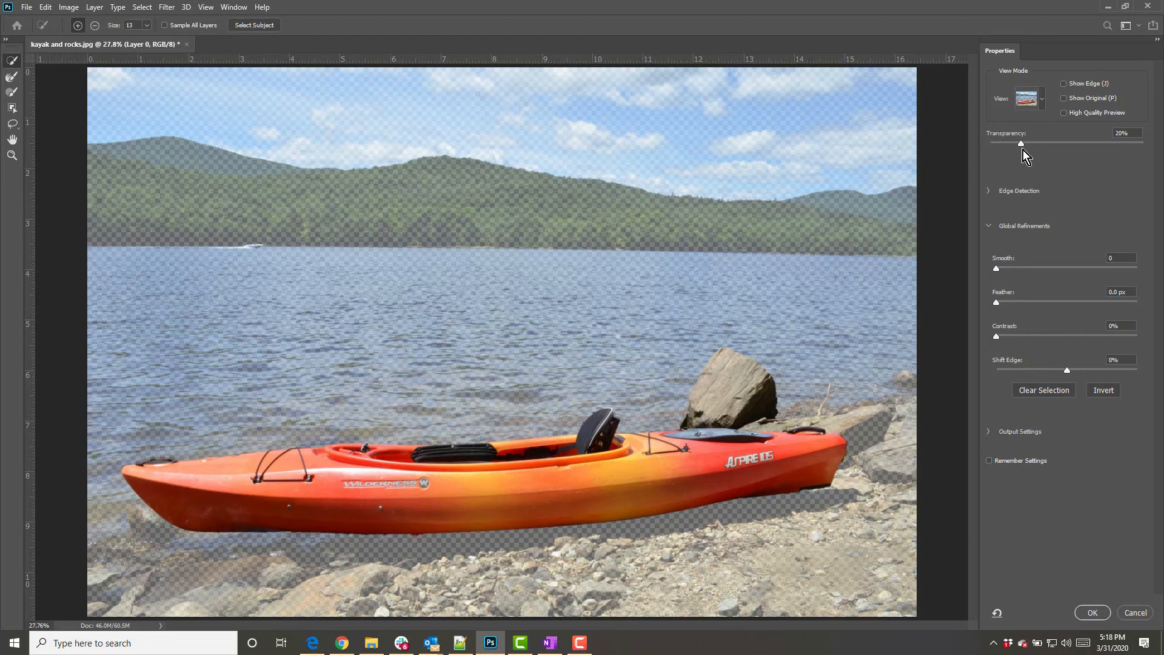
Raise the view transparency to 38% and set the edge detection radius to 2 px with Smart Radius
{"action": "left_click_drag", "start_coordinate": [1022, 148], "coordinate": [1049, 147]}
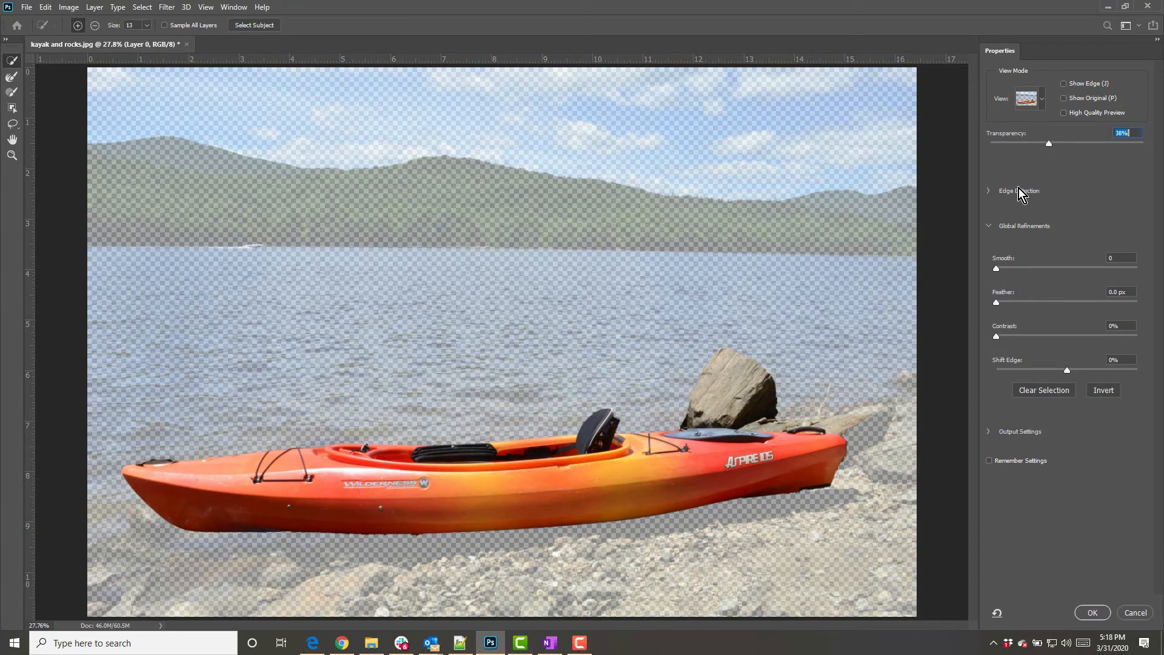
{"action": "left_click", "coordinate": [989, 191]}
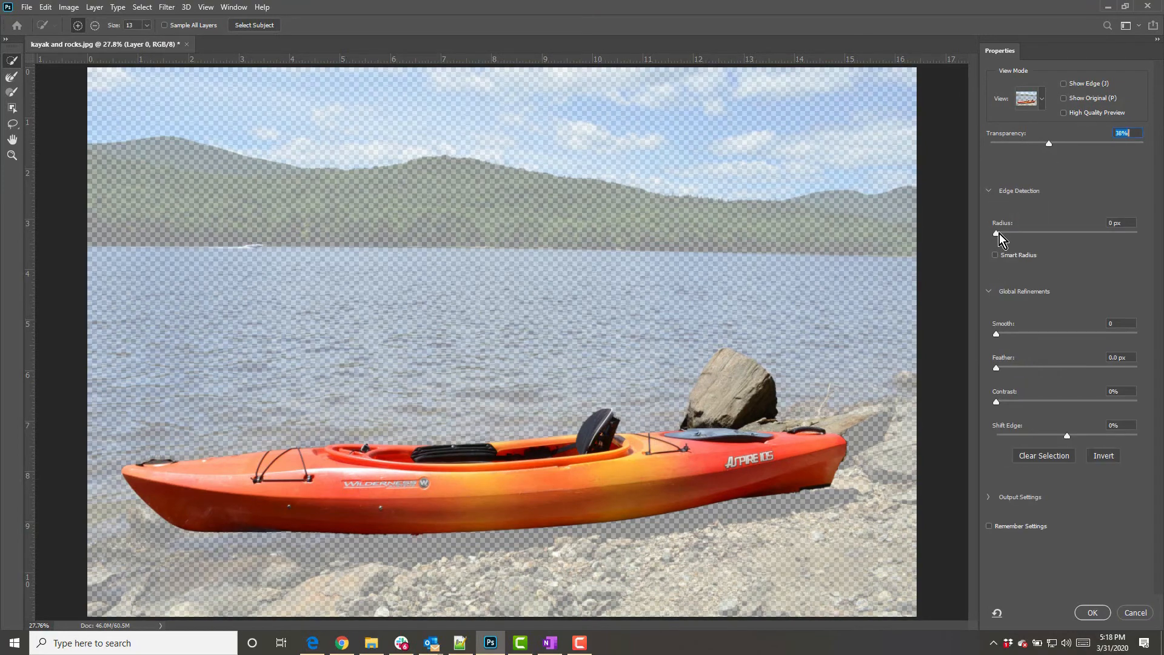
{"action": "mouse_move", "coordinate": [995, 234]}
{"action": "left_mouse_down"}
{"action": "mouse_move", "coordinate": [1060, 232]}
{"action": "mouse_move", "coordinate": [1011, 236]}
{"action": "left_mouse_up"}
Set the global refinements to Smooth 6, Feather 1.7 px, Contrast 10% and Shift Edge -6%
{"action": "left_click_drag", "start_coordinate": [1035, 333], "coordinate": [1005, 333]}
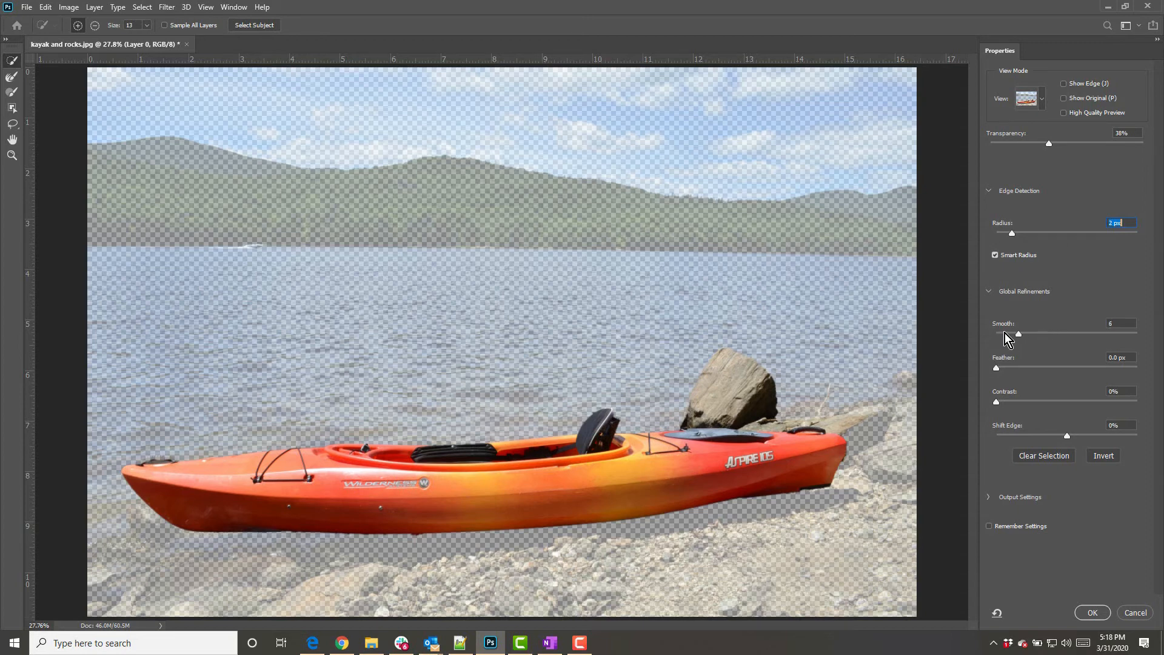
{"action": "left_click", "coordinate": [1009, 369]}
{"action": "left_click_drag", "start_coordinate": [998, 402], "coordinate": [1031, 402]}
{"action": "left_click_drag", "start_coordinate": [1052, 402], "coordinate": [1010, 405]}
{"action": "left_click", "coordinate": [1068, 435]}
{"action": "mouse_move", "coordinate": [1067, 435]}
{"action": "left_mouse_down"}
{"action": "mouse_move", "coordinate": [1049, 437]}
{"action": "mouse_move", "coordinate": [1063, 435]}
{"action": "left_mouse_up"}
Output the refined selection to a new layer and apply Select and Mask
{"action": "left_click", "coordinate": [989, 498]}
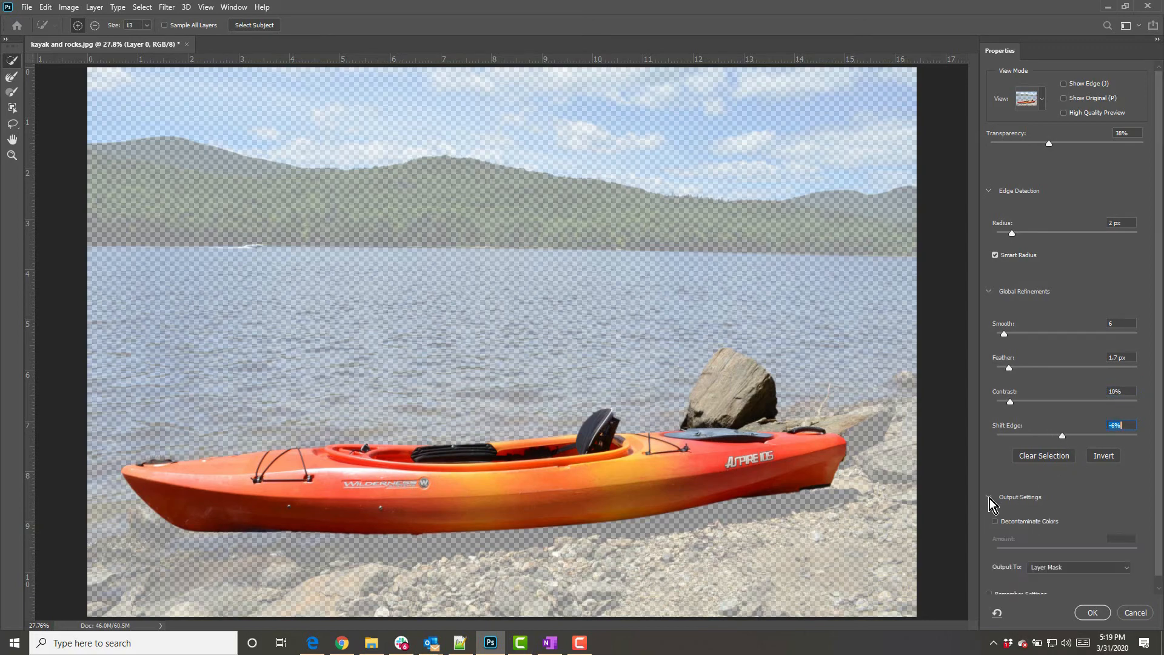
{"action": "scroll", "coordinate": [1081, 501], "scroll_direction": "down", "scroll_amount": 1}
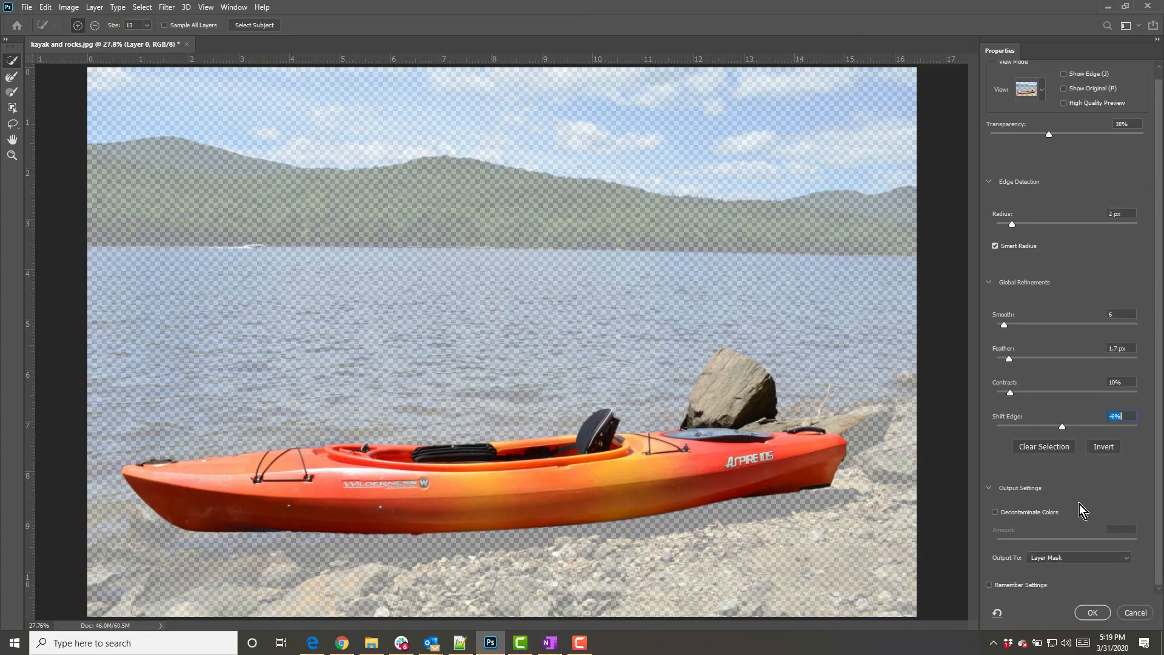
{"action": "left_click", "coordinate": [1127, 559]}
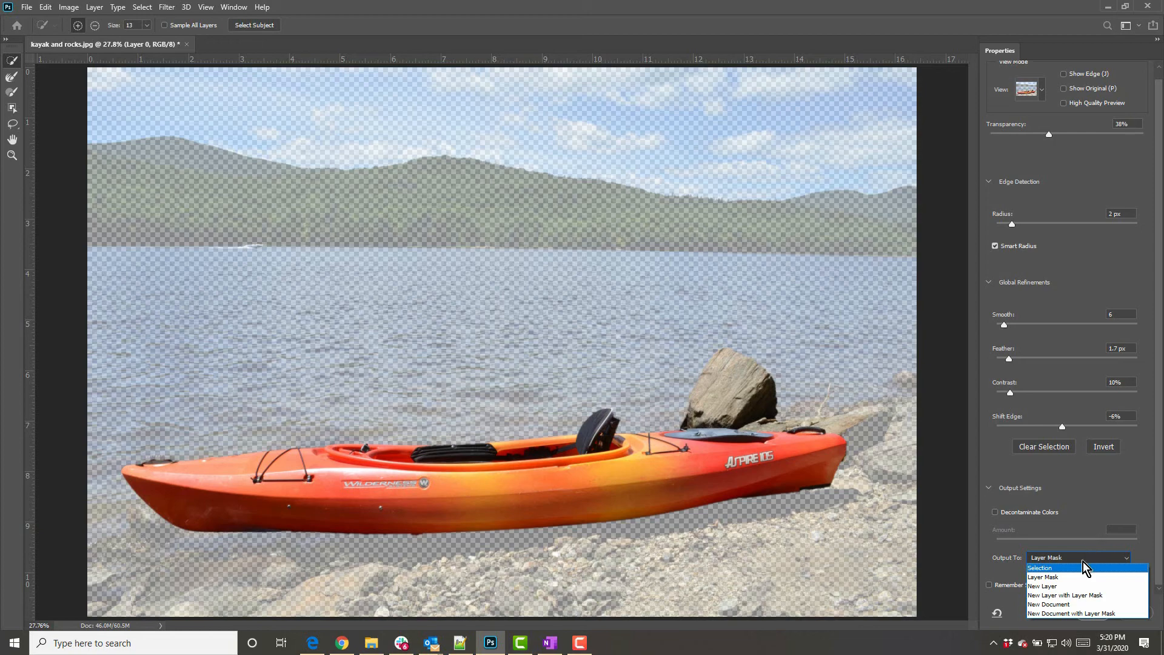
{"action": "left_click", "coordinate": [1073, 587]}
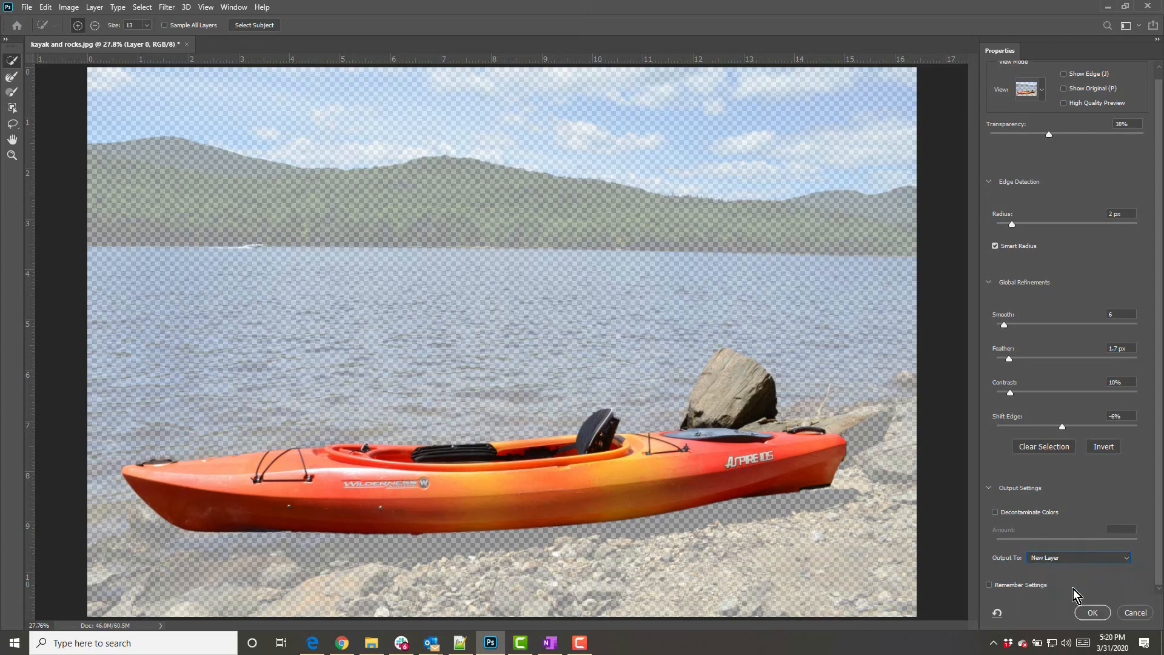
{"action": "left_click", "coordinate": [1092, 612]}
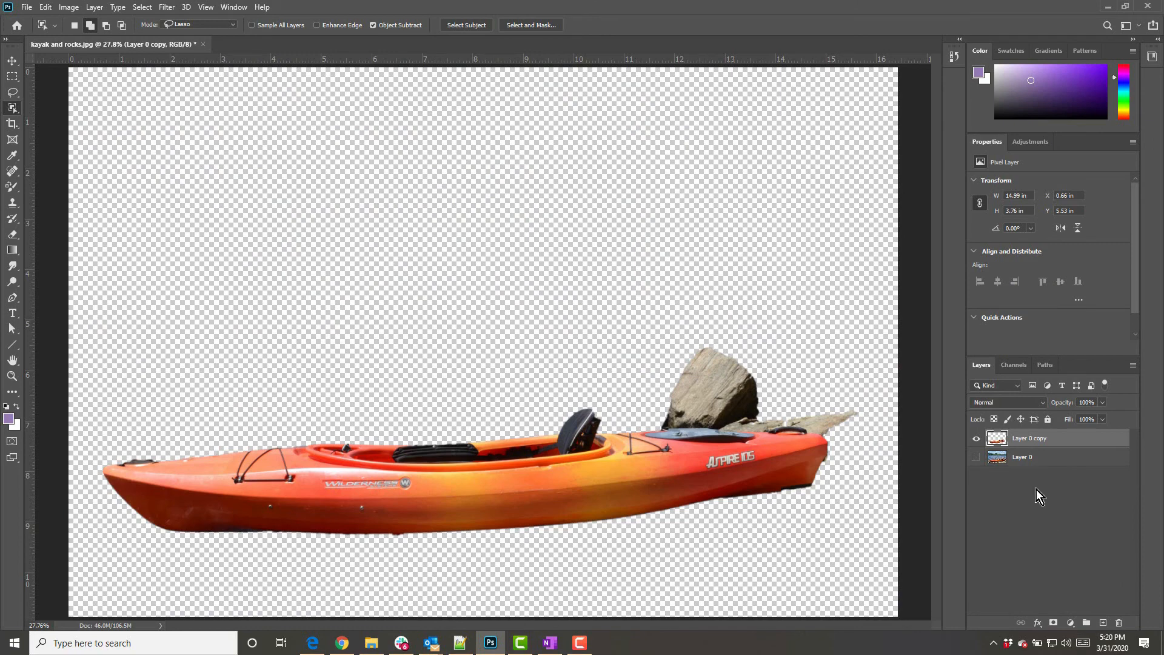
Toggle the visibility of the original and copied layers to inspect the cut-out on its own
{"action": "left_click", "coordinate": [976, 457]}
{"action": "left_click", "coordinate": [976, 439]}
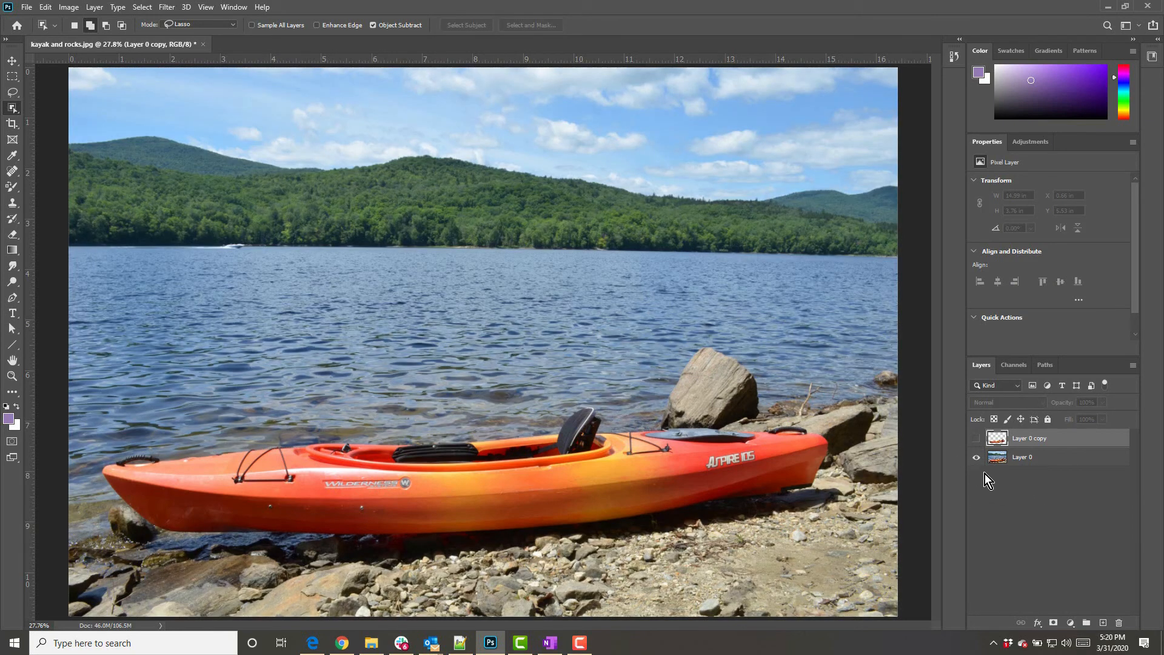
{"action": "left_click", "coordinate": [976, 457]}
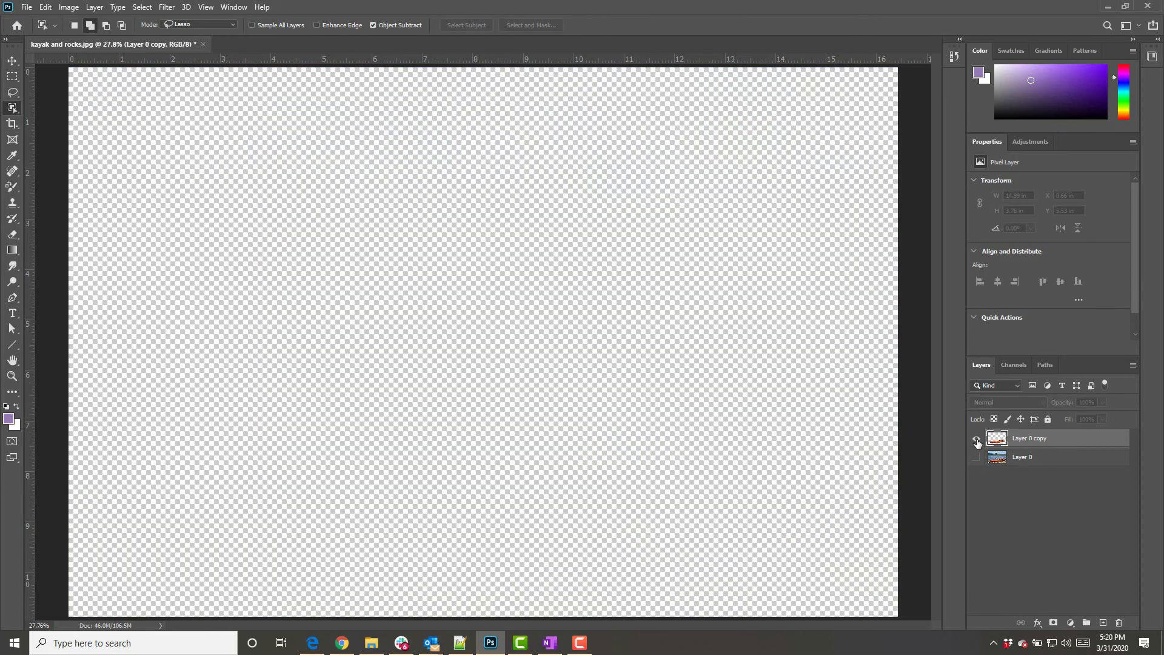
{"action": "left_click", "coordinate": [976, 439]}
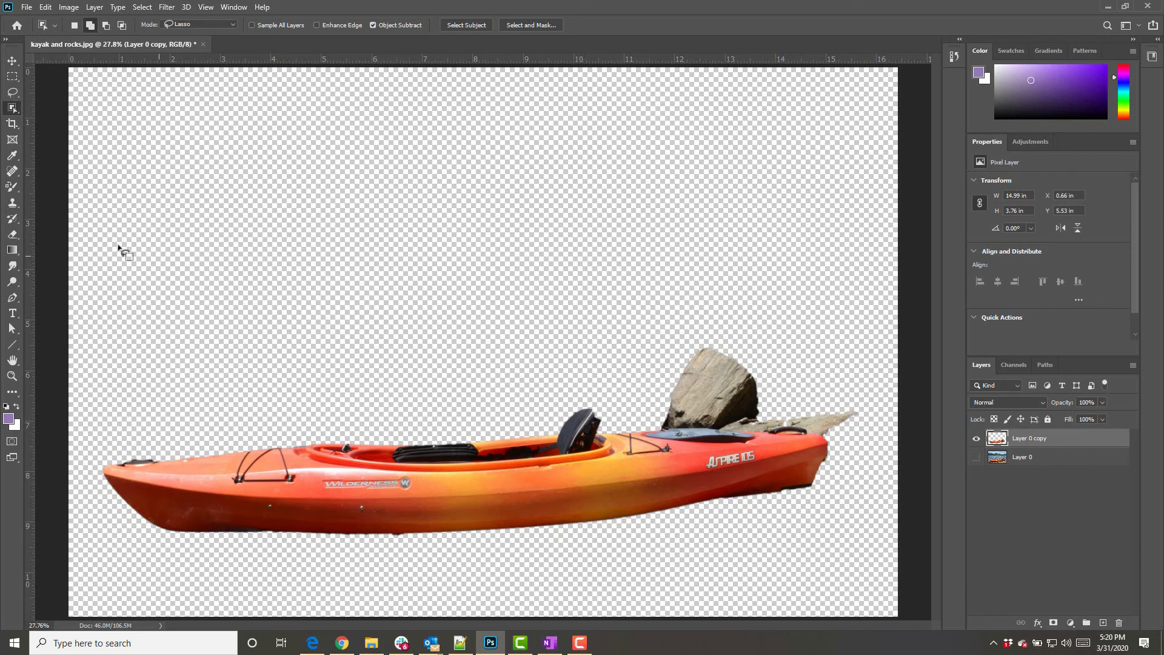
Erase the rock from the cut-out layer with the Eraser tool at an enlarged brush size
{"action": "left_click", "coordinate": [14, 232]}
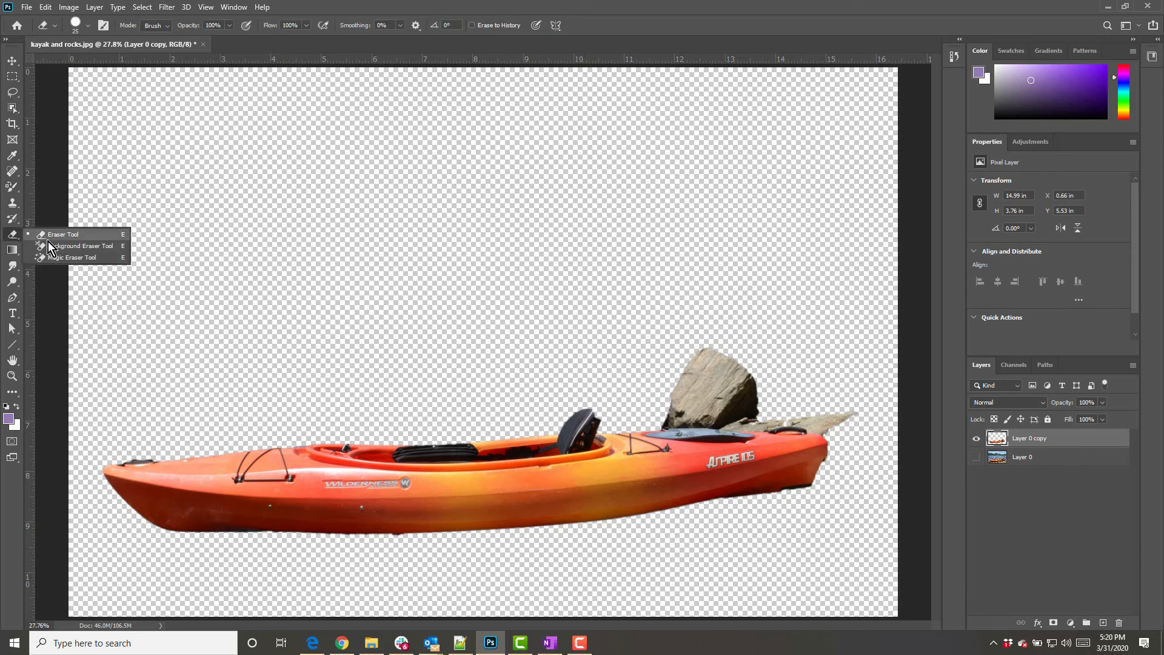
{"action": "left_click", "coordinate": [54, 235]}
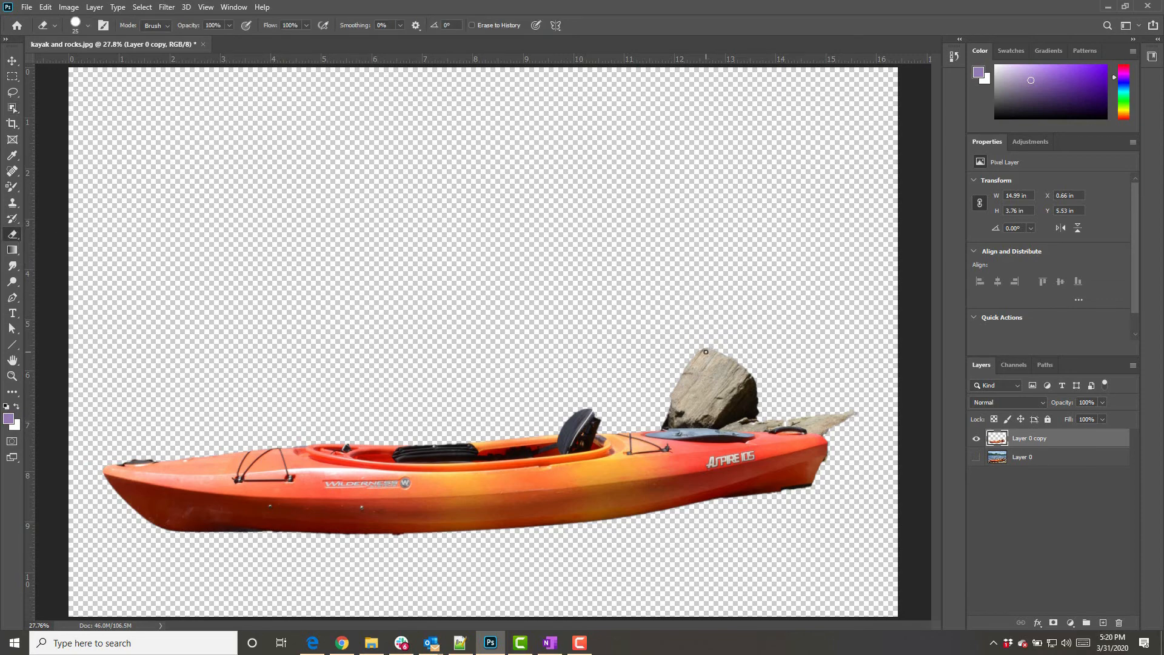
{"action": "key", "text": "bracketright"}
{"action": "key", "text": "bracketright"}
{"action": "key", "text": "bracketright"}
{"action": "key", "text": "bracketright"}
{"action": "key", "text": "bracketright"}
{"action": "key", "text": "bracketright"}
{"action": "key", "text": "bracketright"}
{"action": "key", "text": "bracketright"}
{"action": "key", "text": "bracketright"}
{"action": "mouse_move", "coordinate": [705, 351]}
{"action": "left_mouse_down"}
{"action": "mouse_move", "coordinate": [731, 351]}
{"action": "mouse_move", "coordinate": [706, 357]}
{"action": "mouse_move", "coordinate": [721, 364]}
{"action": "mouse_move", "coordinate": [678, 368]}
{"action": "mouse_move", "coordinate": [751, 364]}
{"action": "mouse_move", "coordinate": [698, 379]}
{"action": "mouse_move", "coordinate": [748, 371]}
{"action": "left_mouse_up"}
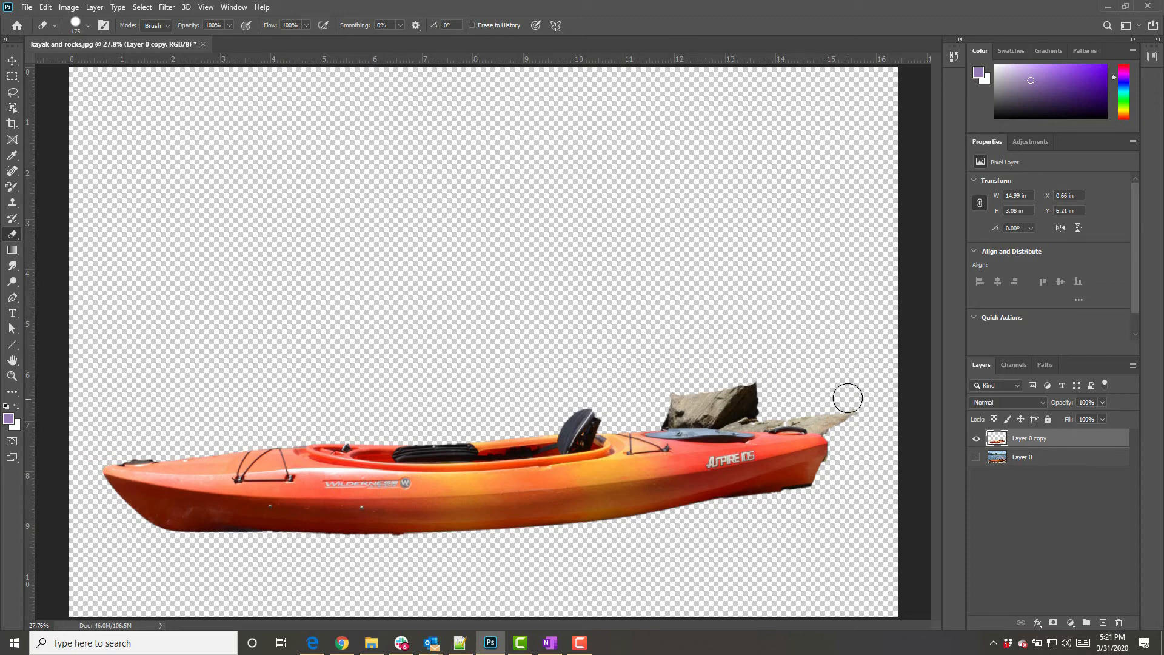
{"action": "left_click_drag", "start_coordinate": [847, 399], "coordinate": [848, 397]}
Delete the cut-out layer and show the original photo layer again
{"action": "left_click_drag", "start_coordinate": [997, 439], "coordinate": [1118, 622]}
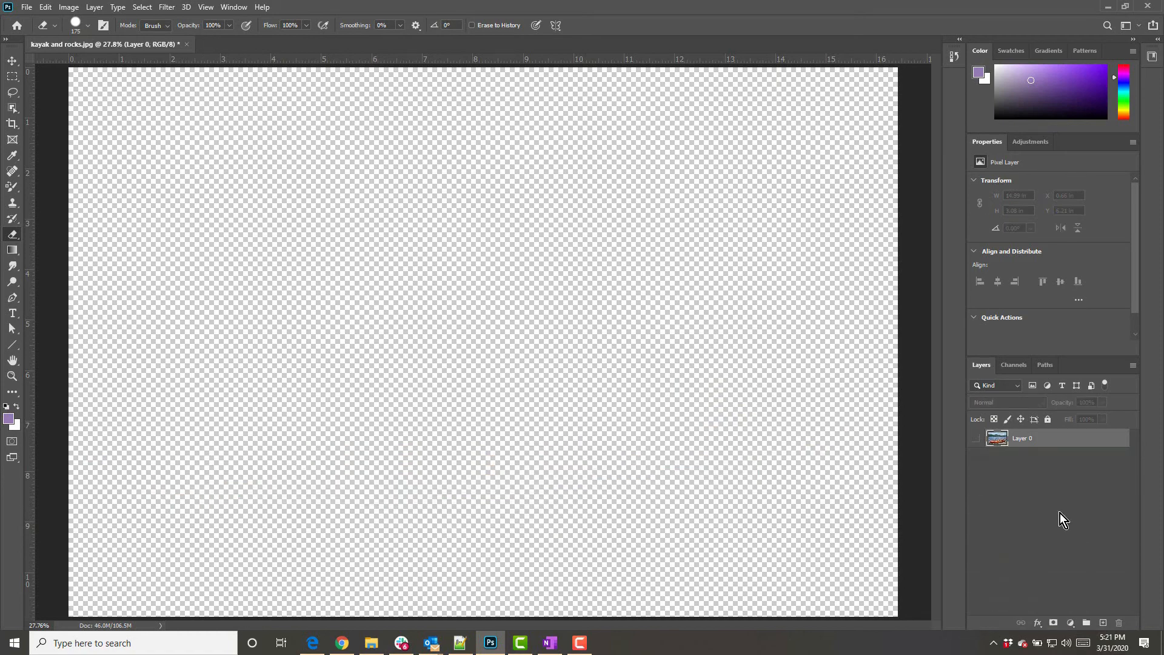
{"action": "left_click", "coordinate": [976, 438]}
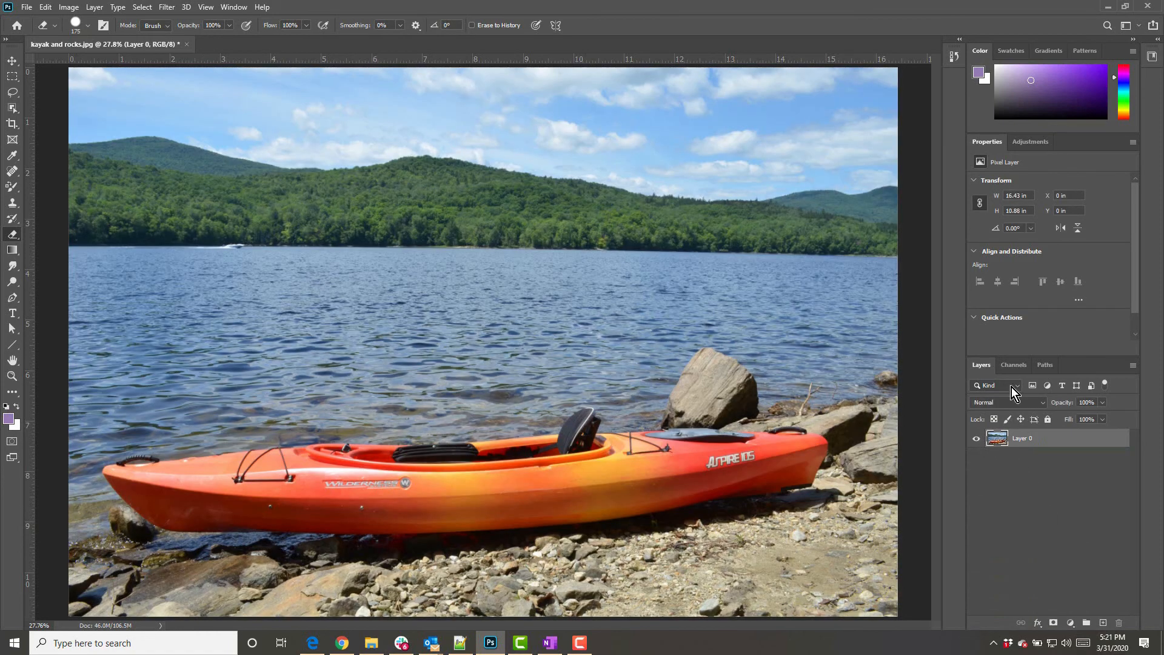
Load the kayak 1 alpha channel as a selection
{"action": "left_click", "coordinate": [1012, 366]}
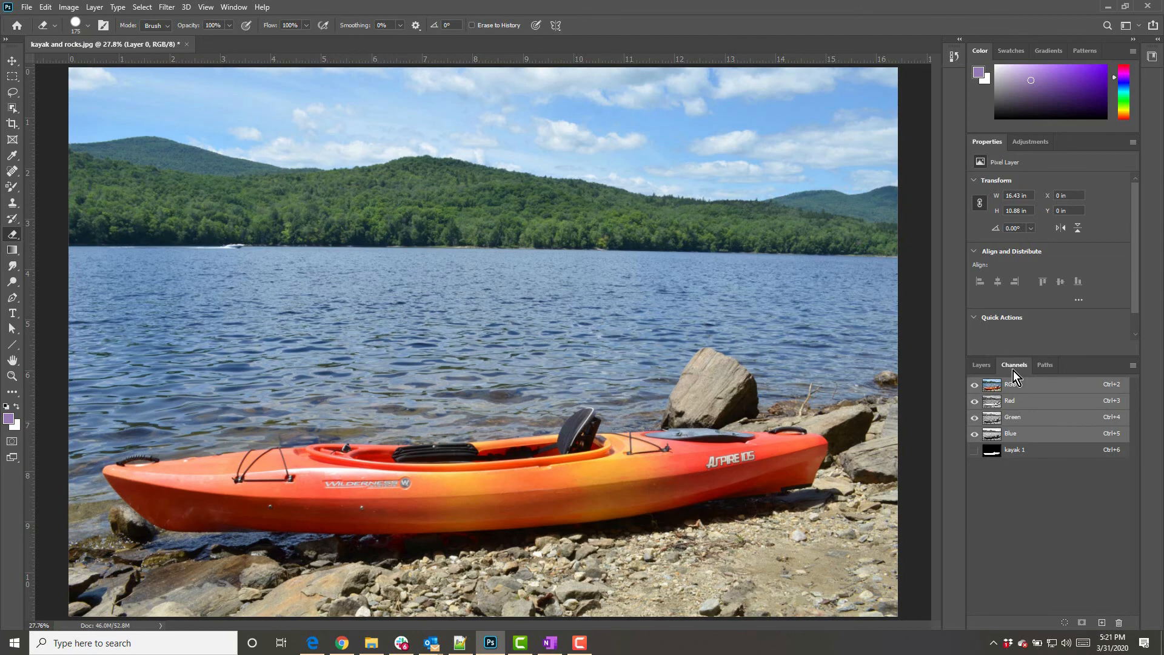
{"action": "left_click", "coordinate": [1031, 452], "text": "ctrl"}
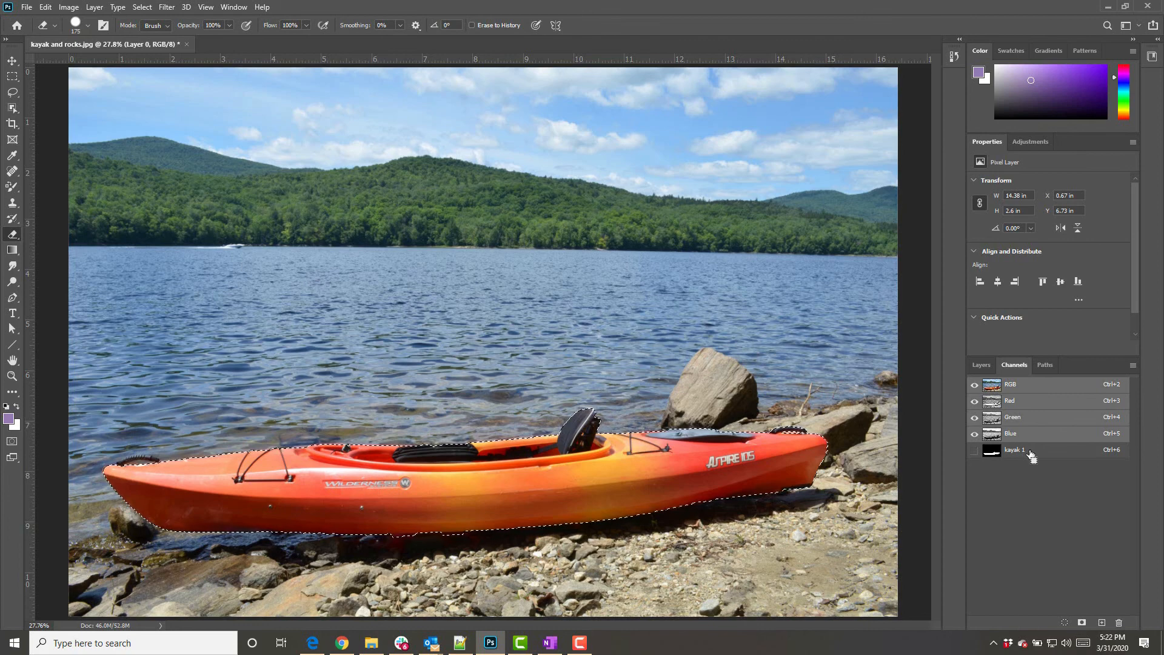
Copy the selected kayak onto a new layer and hide the original photo layer
{"action": "left_click", "coordinate": [95, 6]}
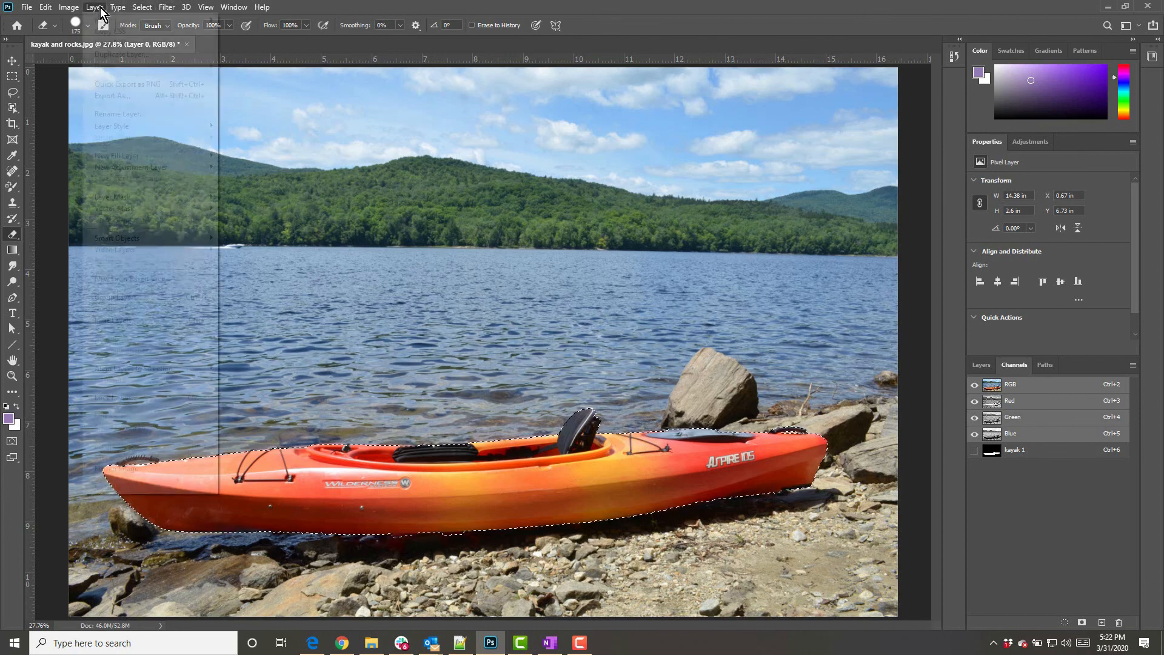
{"action": "mouse_move", "coordinate": [129, 19]}
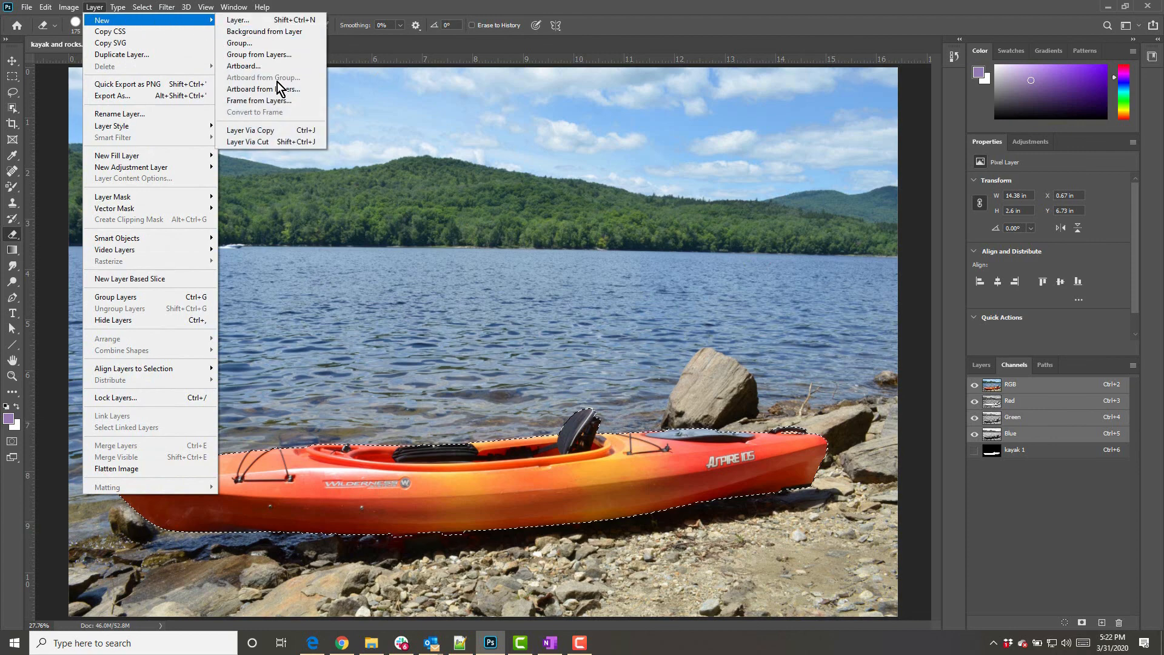
{"action": "left_click", "coordinate": [295, 129]}
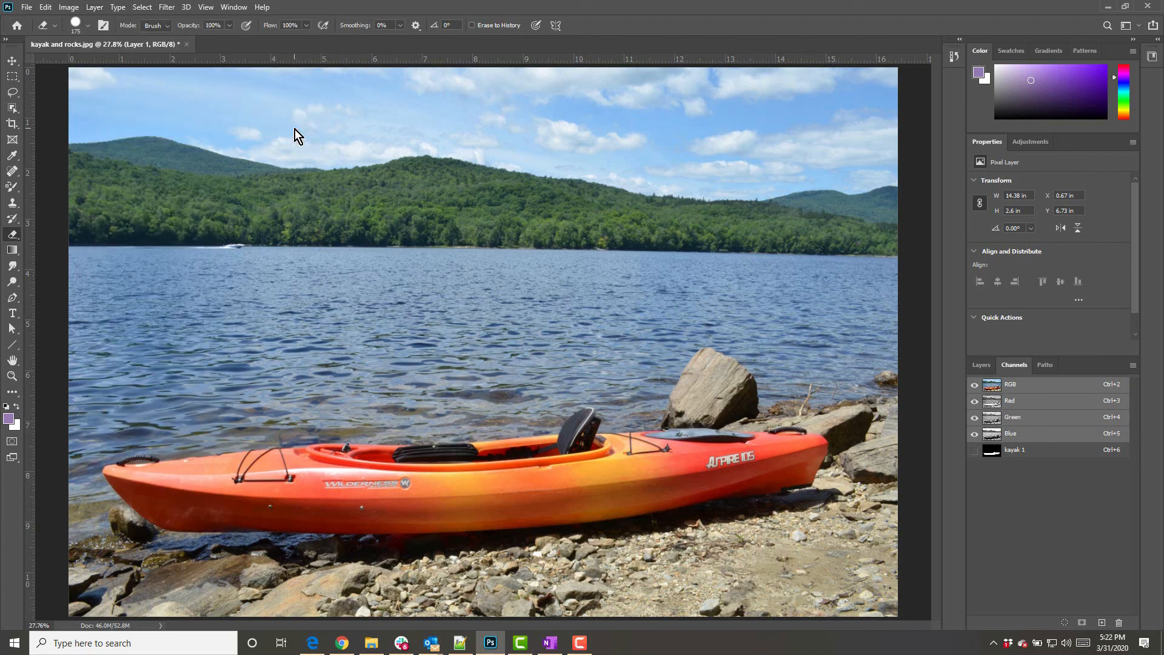
{"action": "left_click", "coordinate": [982, 364]}
{"action": "left_click", "coordinate": [977, 458]}
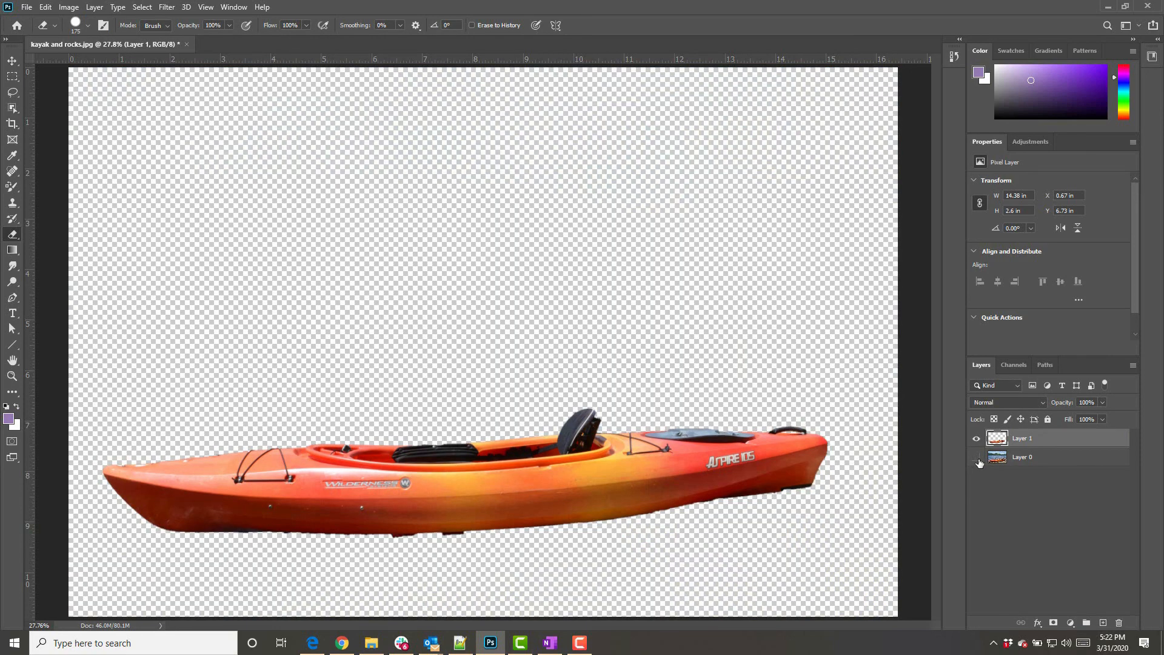